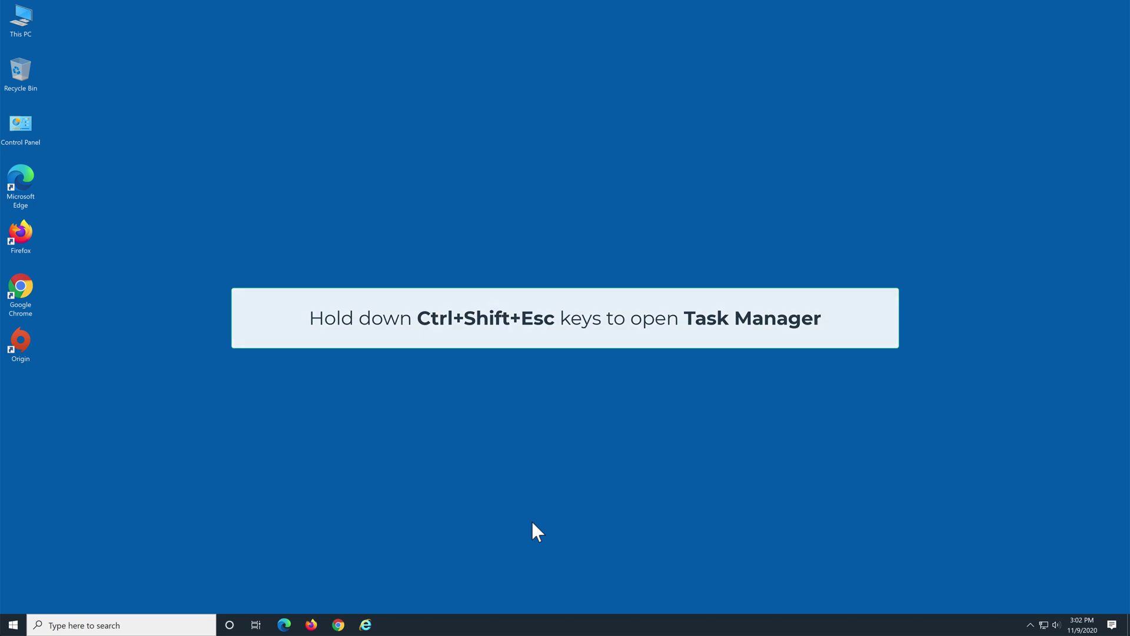
- End the Origin (32 bit) and OriginWebHelperService tasks in Task Manager, then close it
{"action": "key", "text": "ctrl+shift+Escape"}
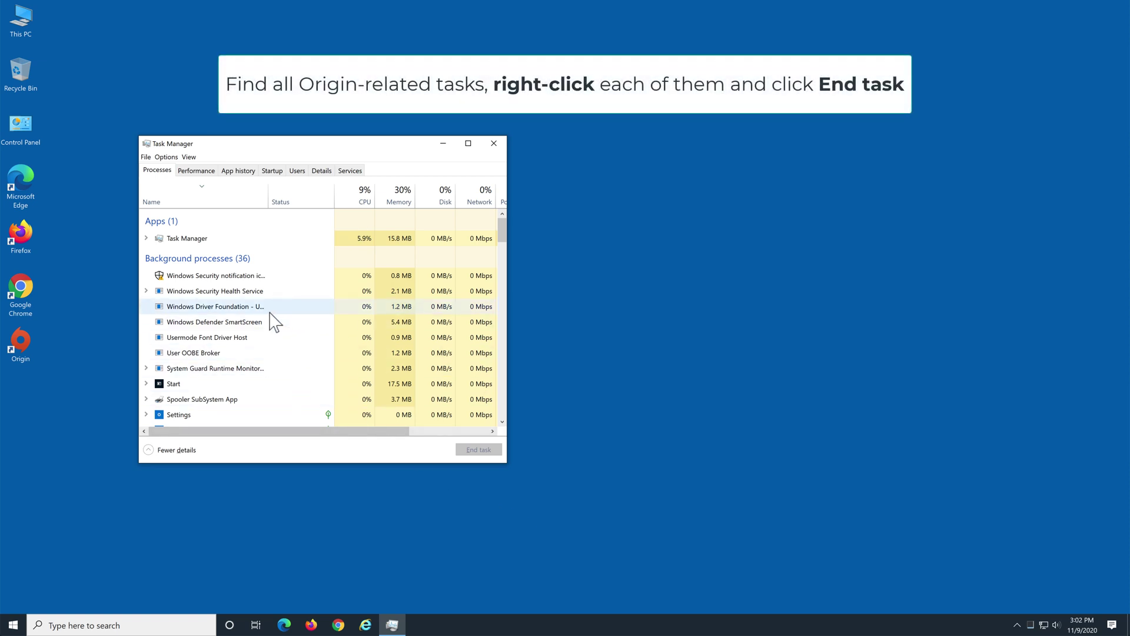
{"action": "scroll", "coordinate": [270, 318], "scroll_direction": "down", "scroll_amount": 2}
{"action": "scroll", "coordinate": [270, 321], "scroll_direction": "down", "scroll_amount": 4}
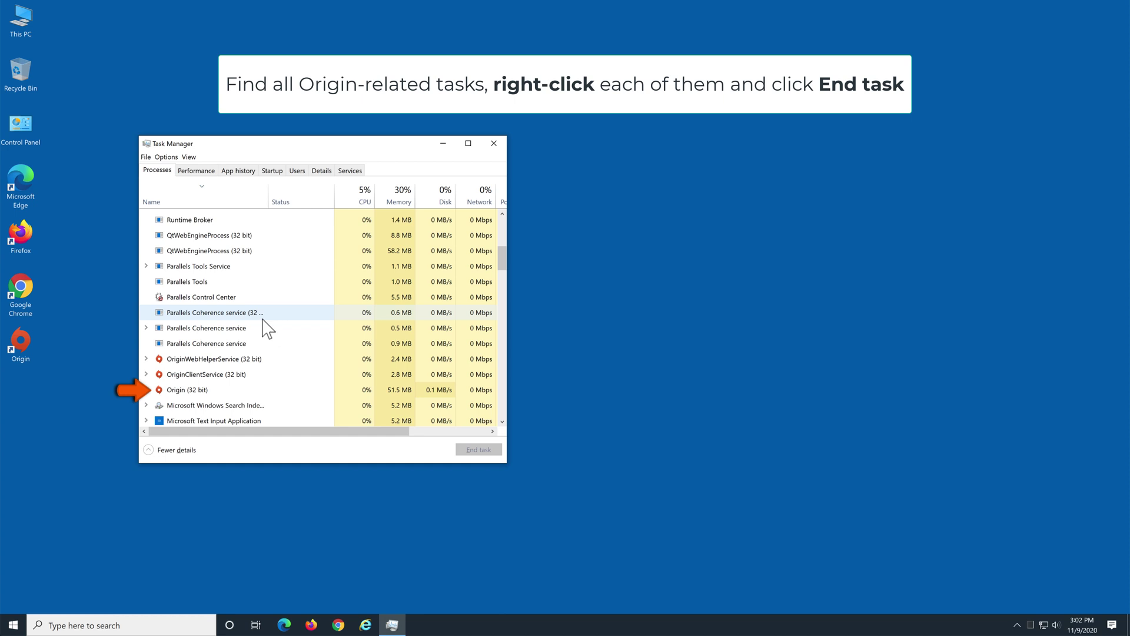
{"action": "right_click", "coordinate": [201, 390]}
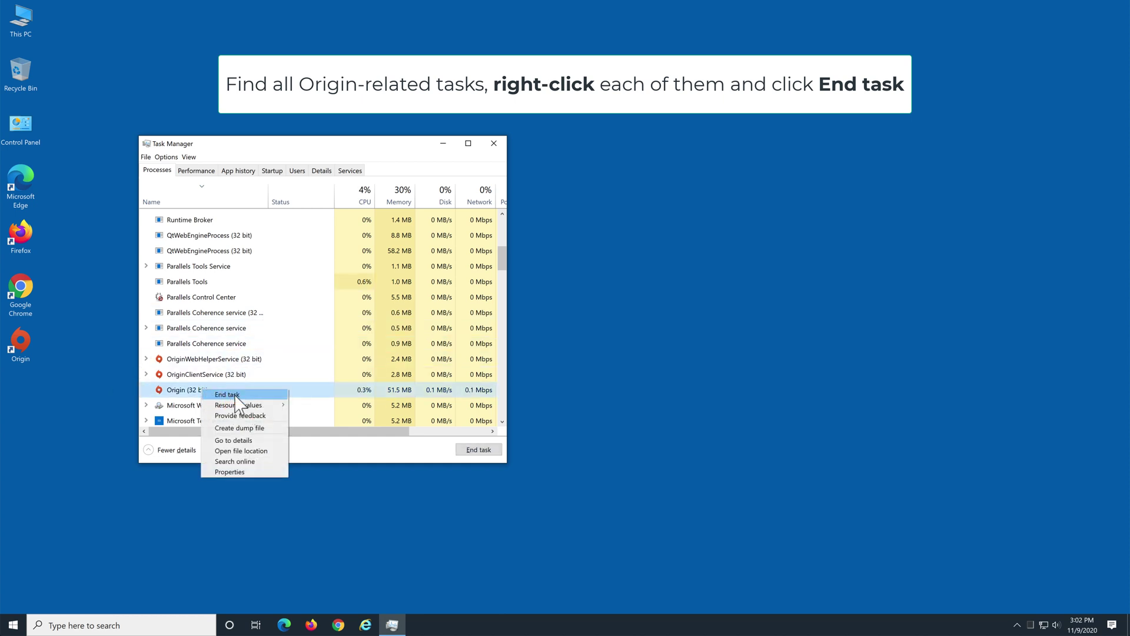
{"action": "left_click", "coordinate": [235, 396]}
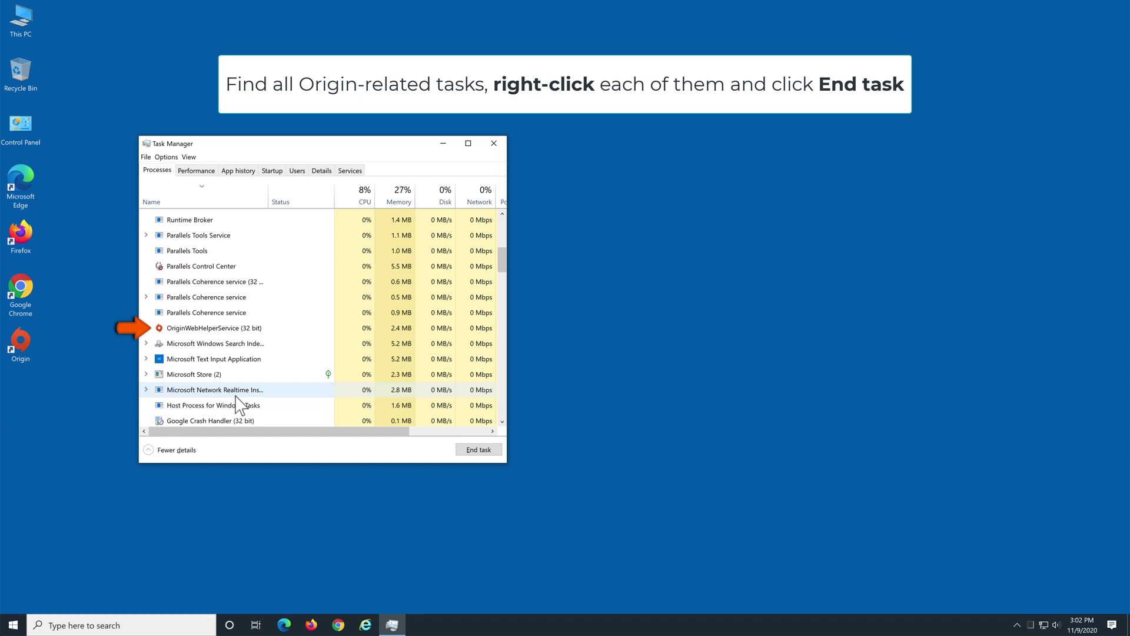
{"action": "right_click", "coordinate": [265, 335]}
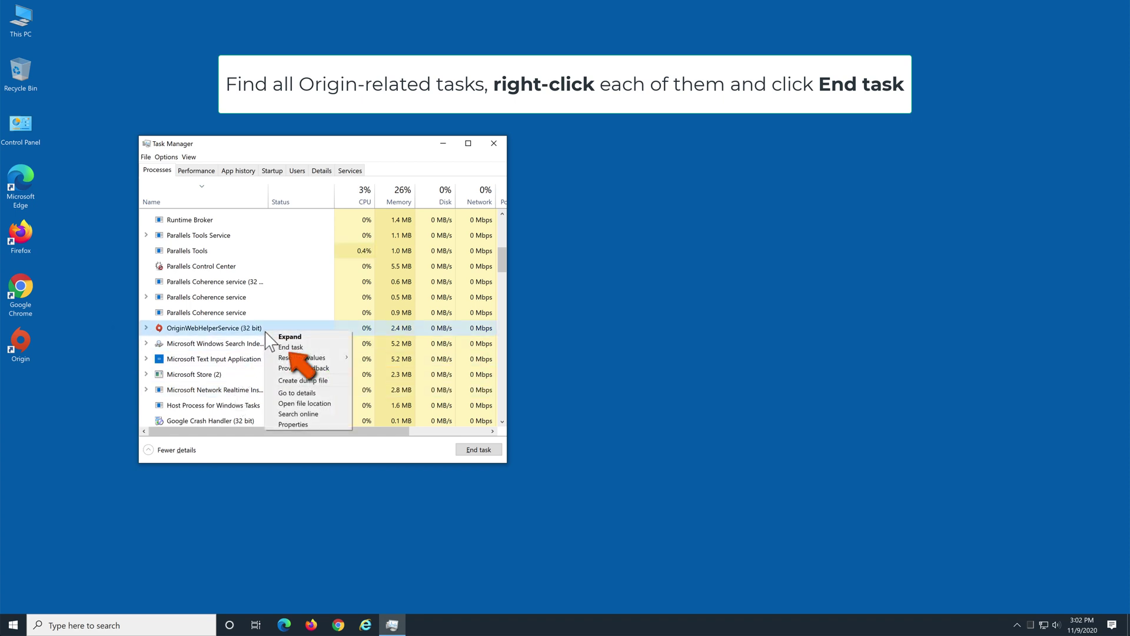
{"action": "left_click", "coordinate": [279, 348]}
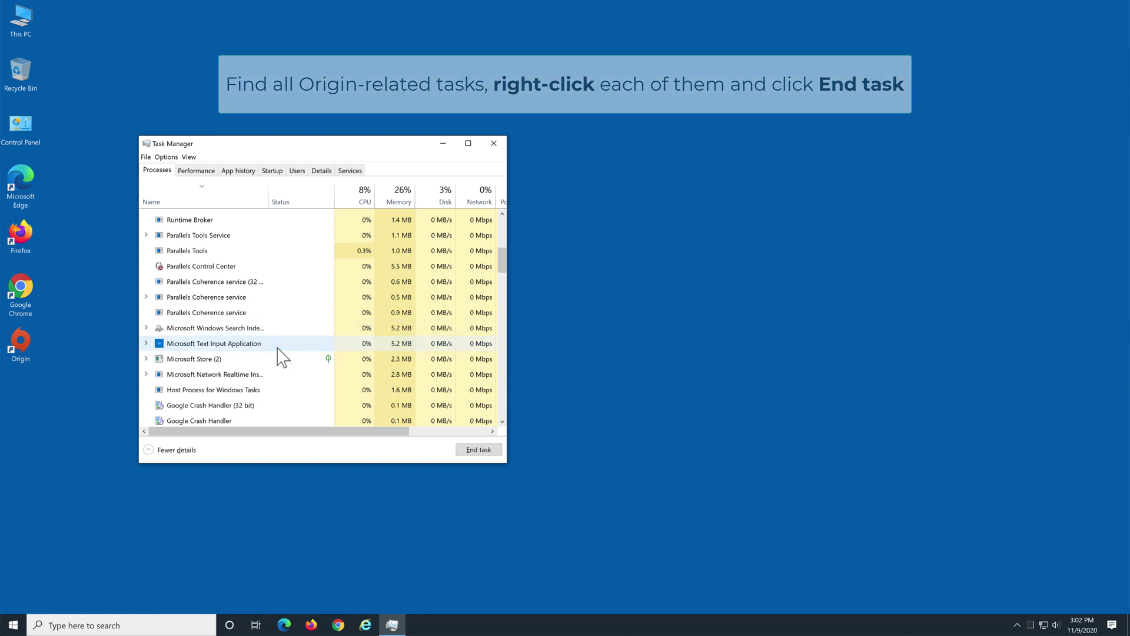
{"action": "left_click", "coordinate": [498, 147]}
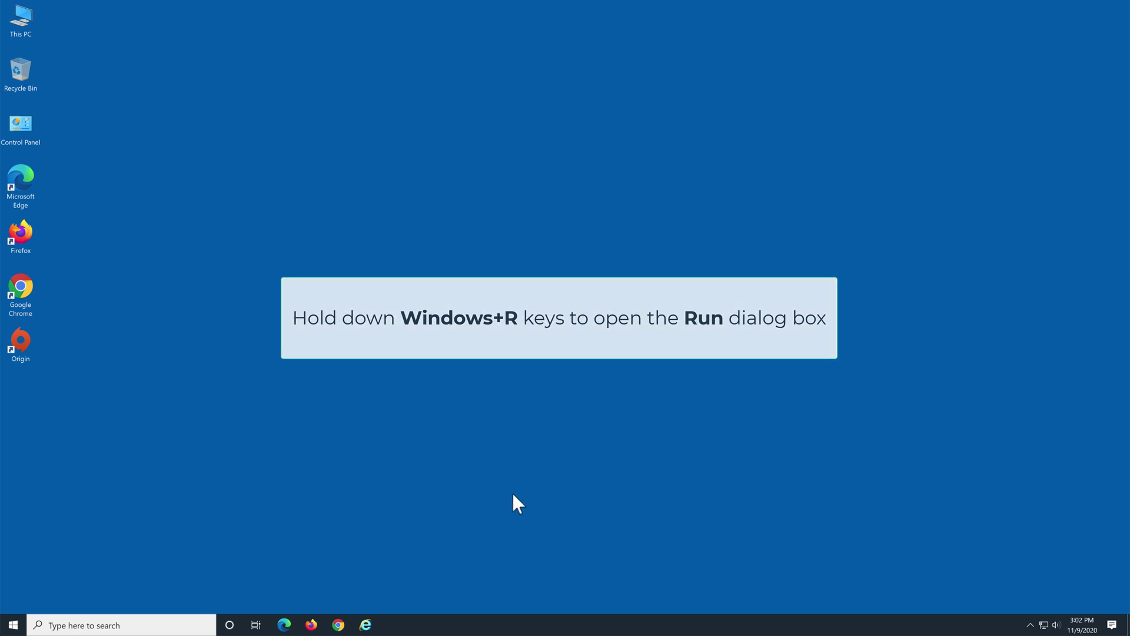
- Run %programdata%/origin to open the ProgramData Origin folder
{"action": "key", "text": "super+r"}
{"action": "type", "text": "%"}
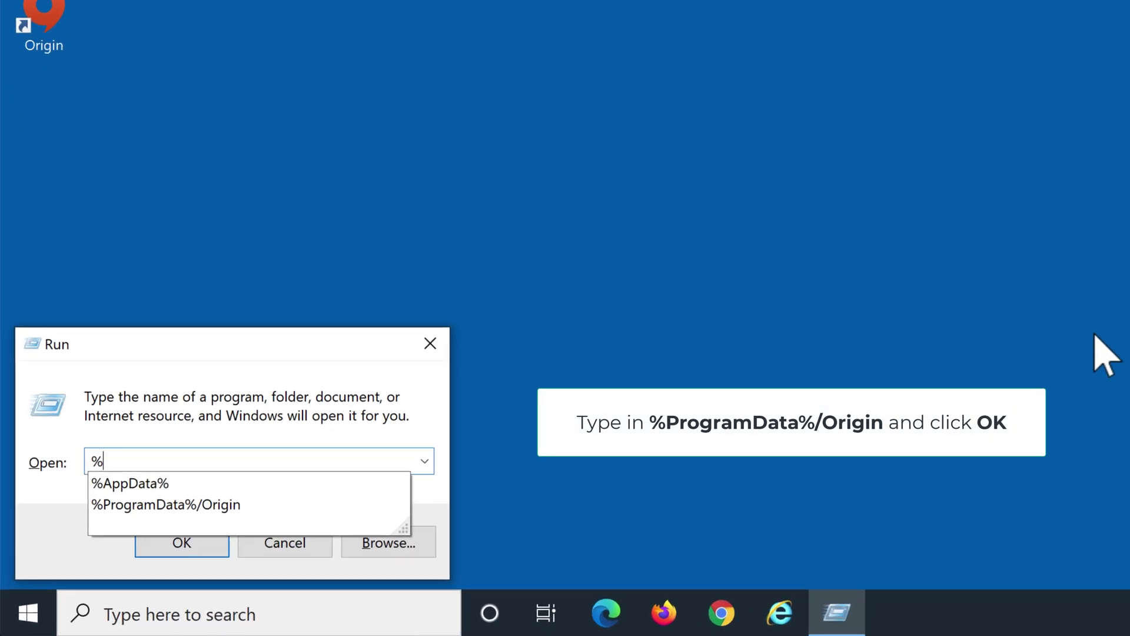
{"action": "type", "text": "programdata"}
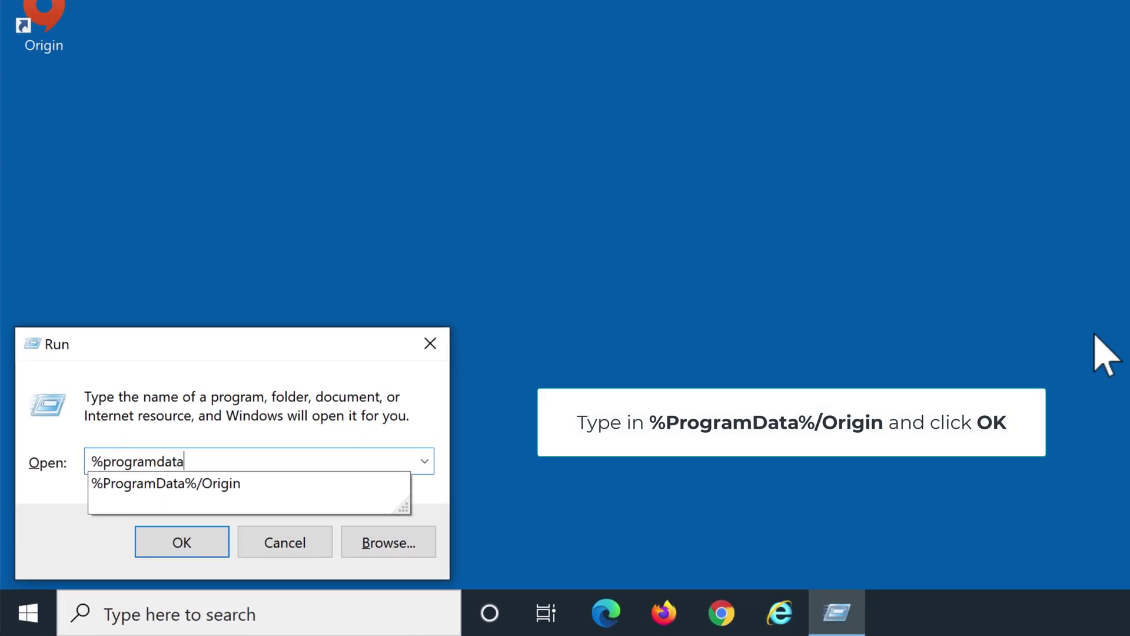
{"action": "type", "text": "%/origin"}
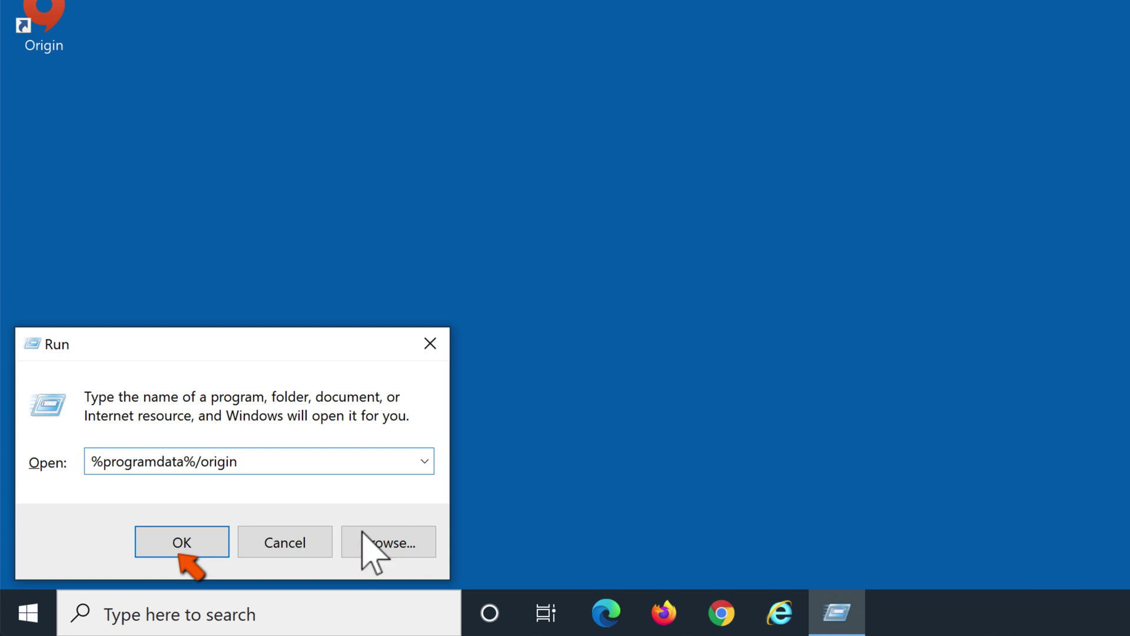
{"action": "left_click", "coordinate": [184, 545]}
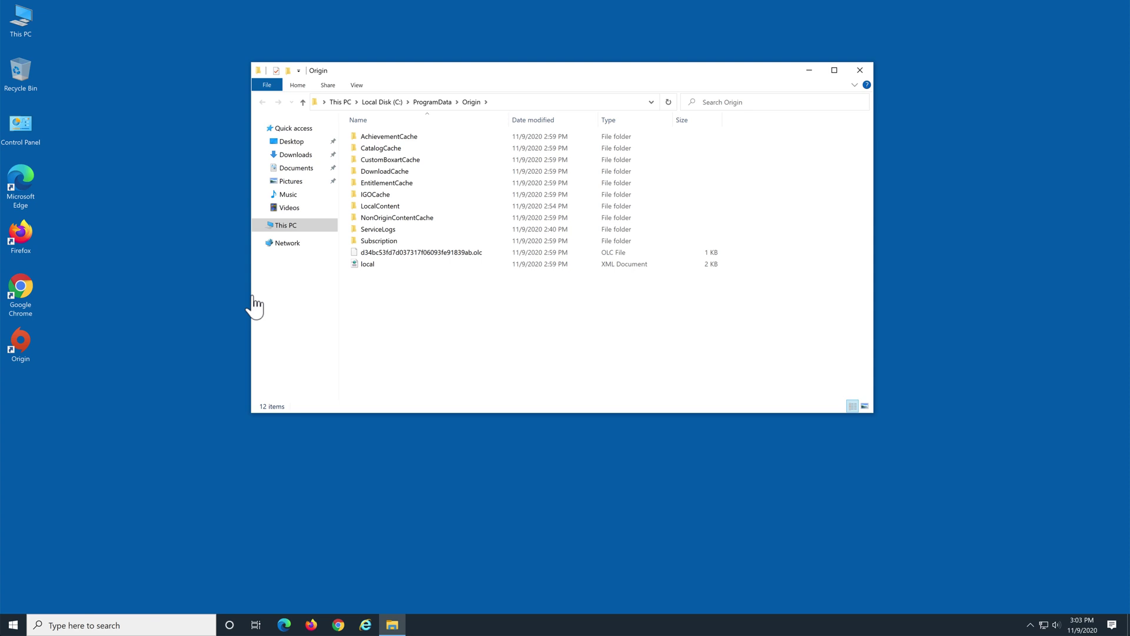
- Select all 11 items in ProgramData\Origin except LocalContent
{"action": "left_click", "coordinate": [390, 139], "text": "ctrl"}
{"action": "left_click", "coordinate": [389, 148], "text": "ctrl"}
{"action": "left_click", "coordinate": [385, 160], "text": "ctrl"}
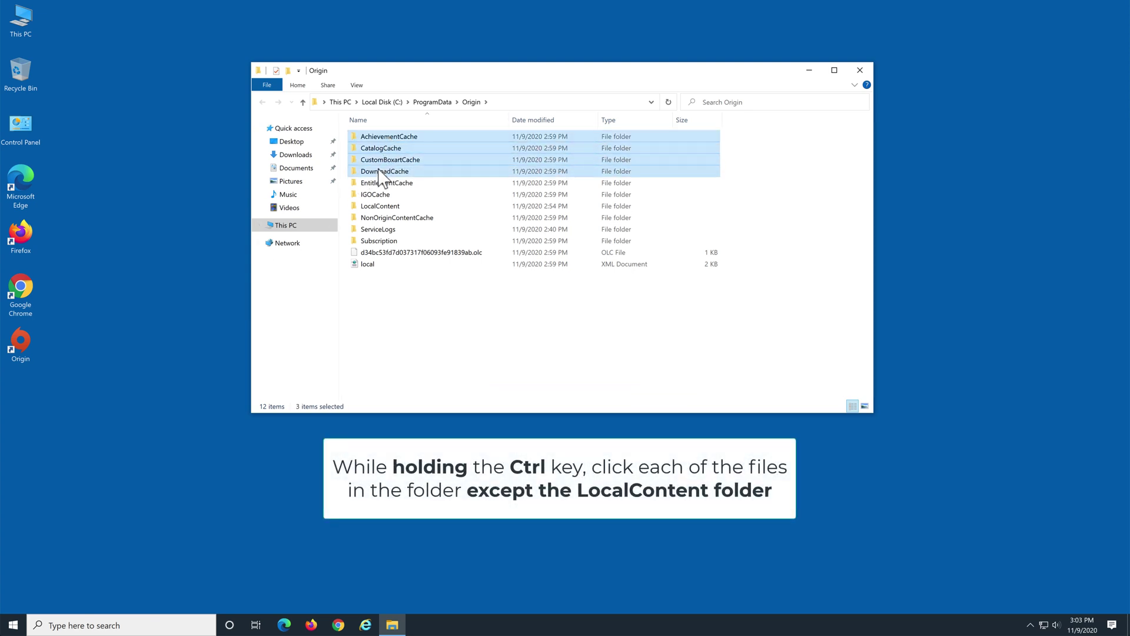
{"action": "left_click", "coordinate": [383, 172], "text": "ctrl"}
{"action": "left_click", "coordinate": [380, 183], "text": "ctrl"}
{"action": "left_click", "coordinate": [377, 195], "text": "ctrl"}
{"action": "left_click", "coordinate": [377, 206], "text": "ctrl"}
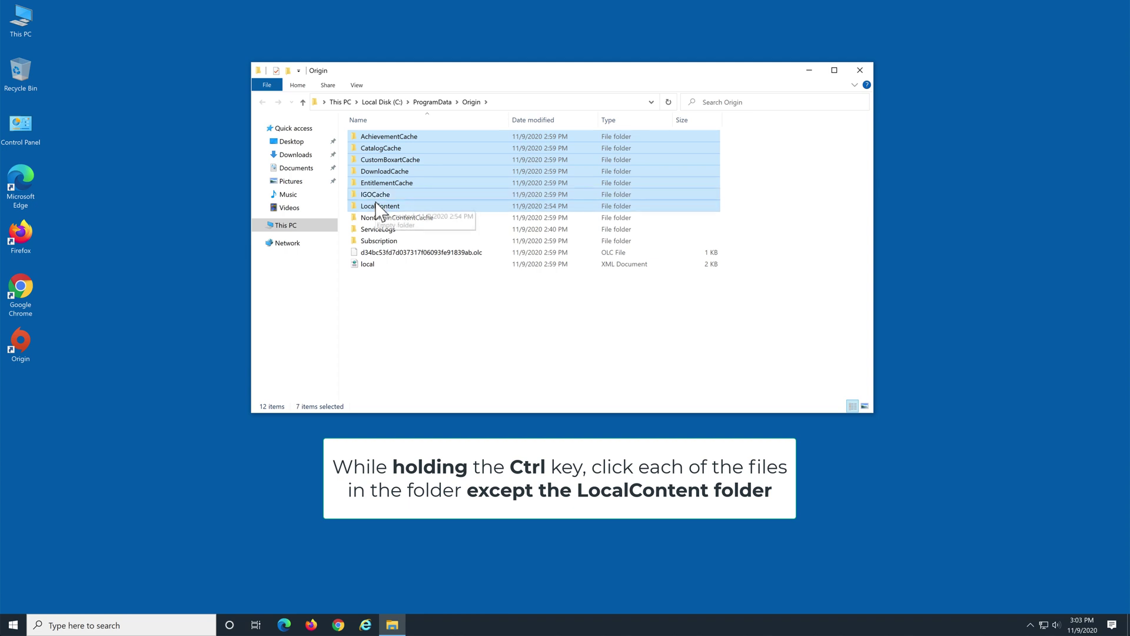
{"action": "left_click", "coordinate": [377, 206], "text": "ctrl"}
{"action": "left_click", "coordinate": [377, 218], "text": "ctrl"}
{"action": "left_click", "coordinate": [376, 230], "text": "ctrl"}
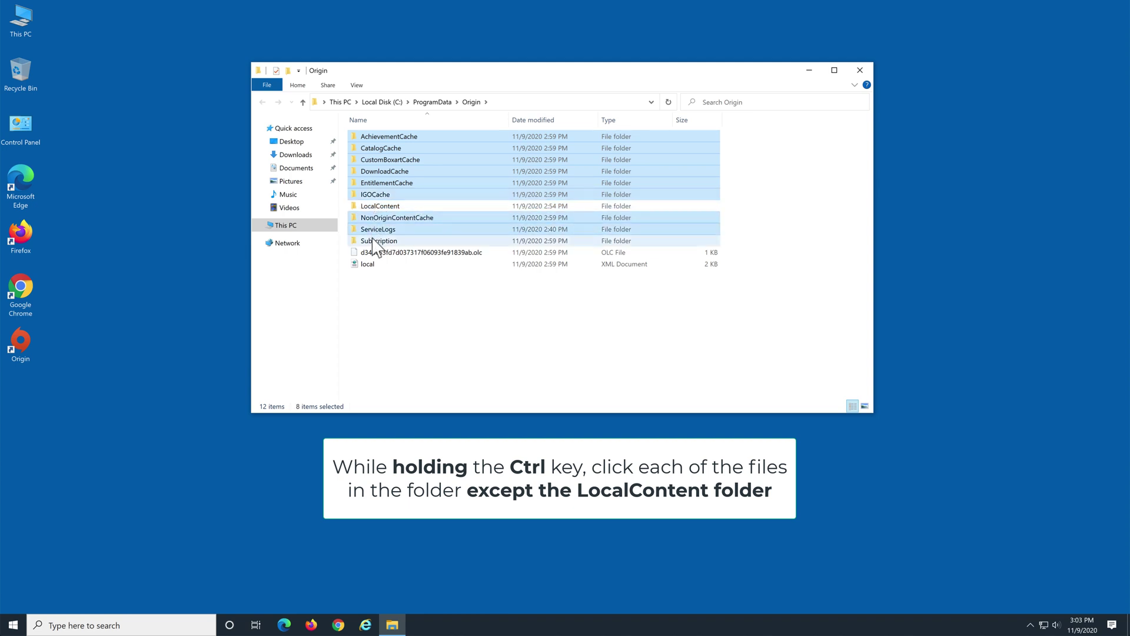
{"action": "left_click", "coordinate": [375, 241], "text": "ctrl"}
{"action": "left_click", "coordinate": [372, 253], "text": "ctrl"}
{"action": "left_click", "coordinate": [371, 265], "text": "ctrl"}
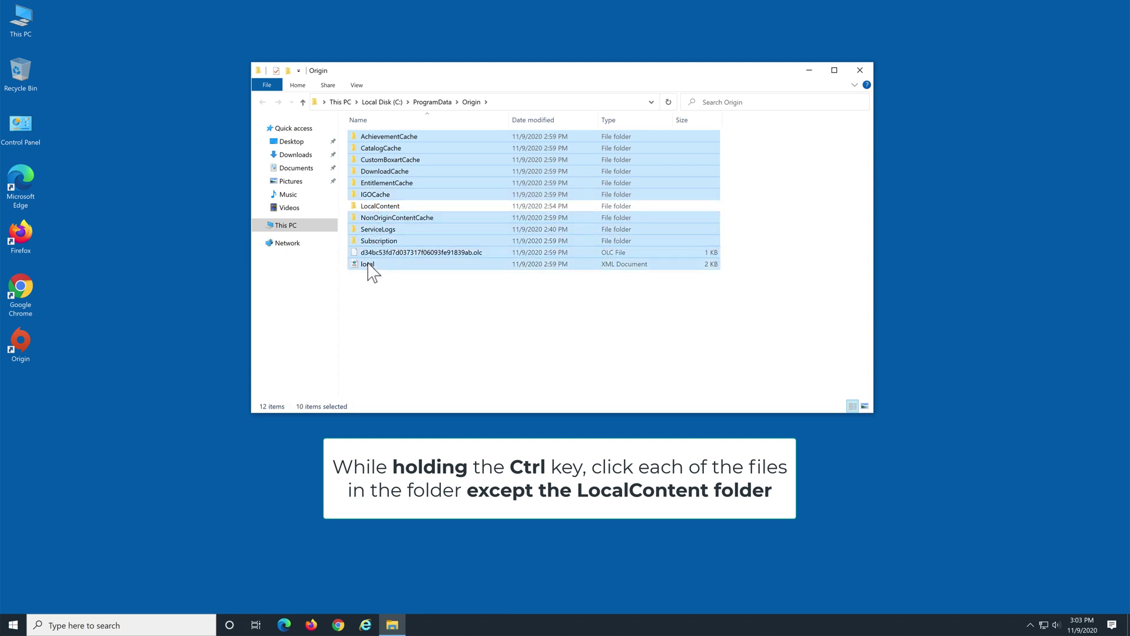
- Delete the 11 selected items and close the Origin folder window
{"action": "right_click", "coordinate": [379, 230]}
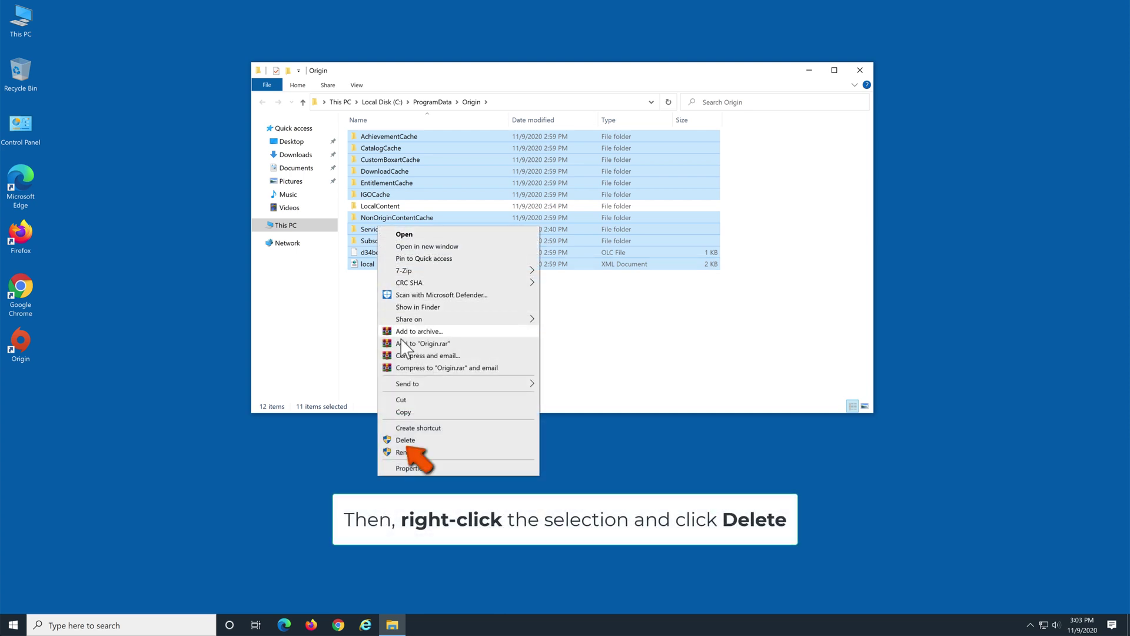
{"action": "left_click", "coordinate": [411, 440]}
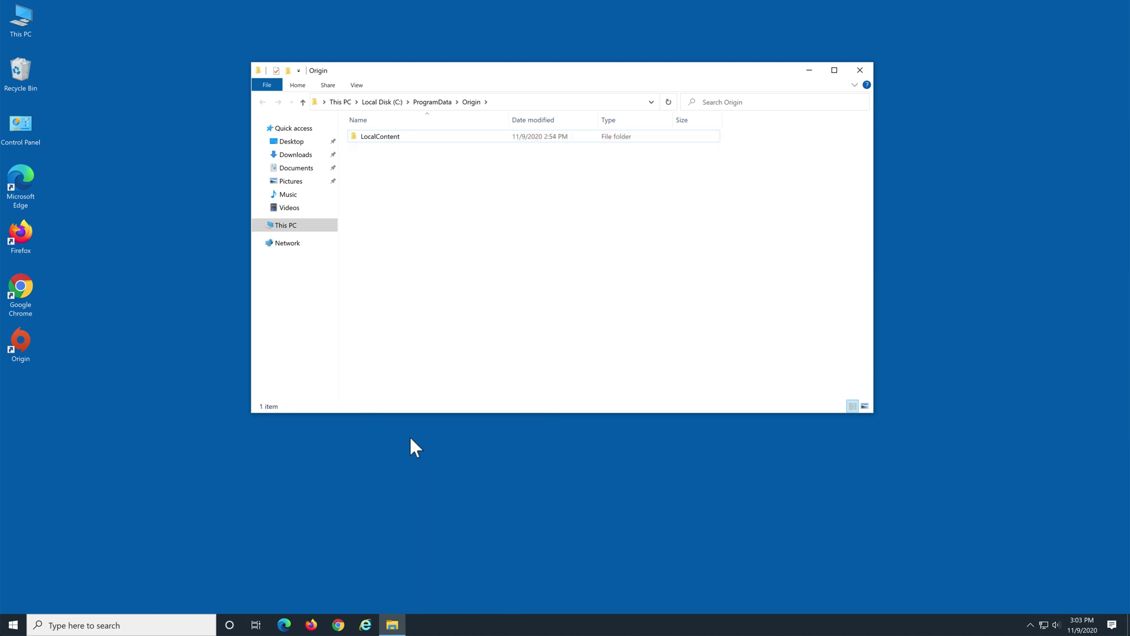
{"action": "left_click", "coordinate": [860, 70]}
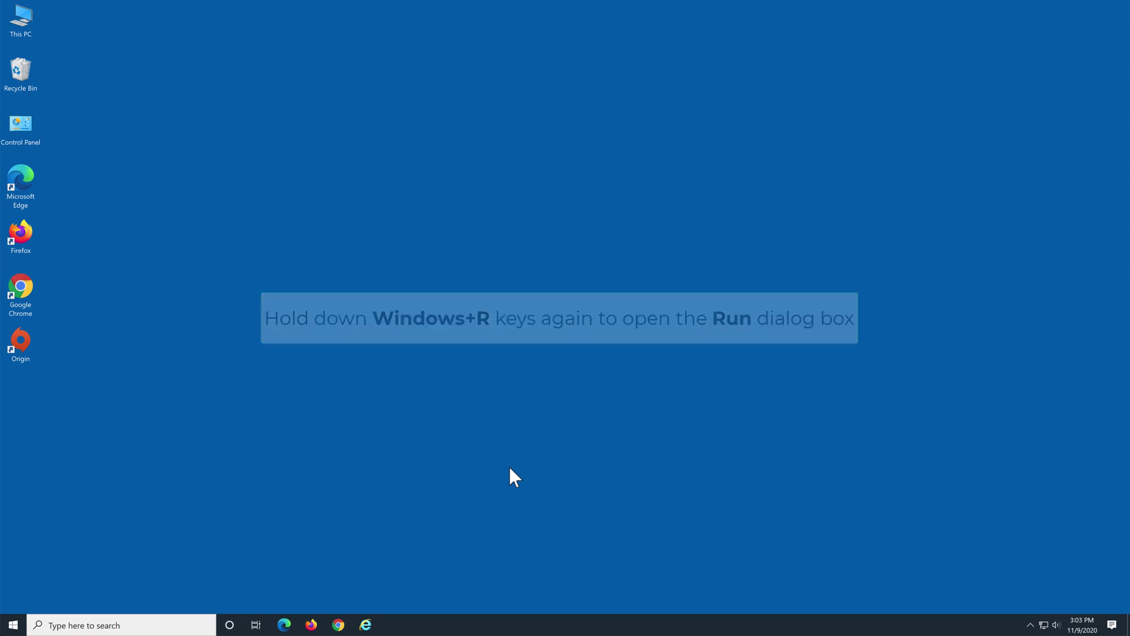
- Run %appdata% to open the AppData Roaming folder
{"action": "key", "text": "super+r"}
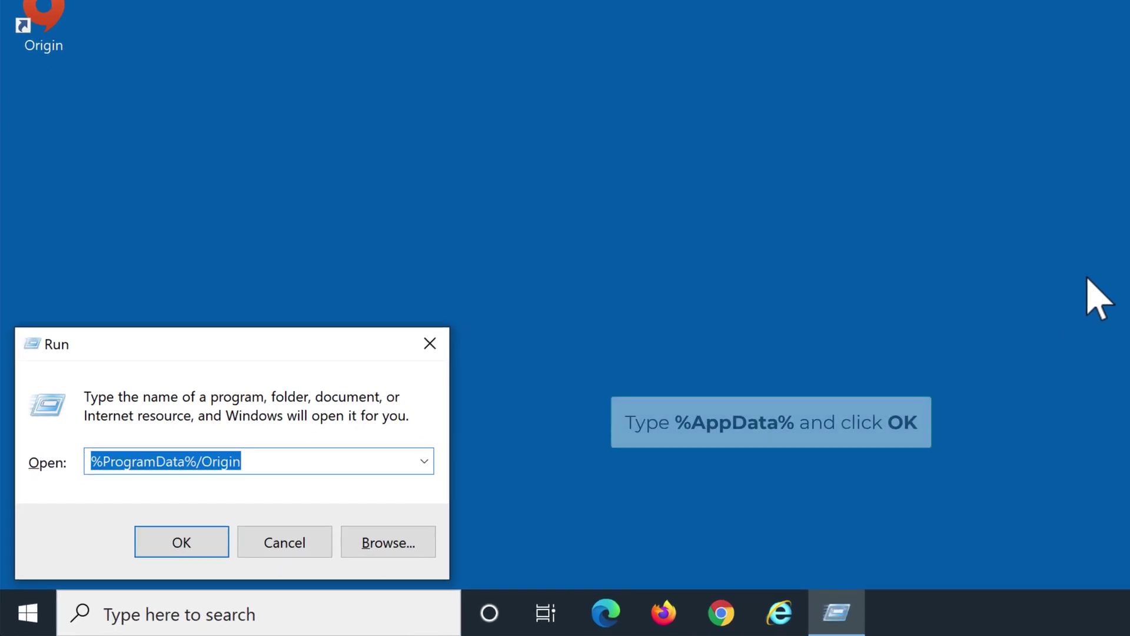
{"action": "type", "text": "%appda"}
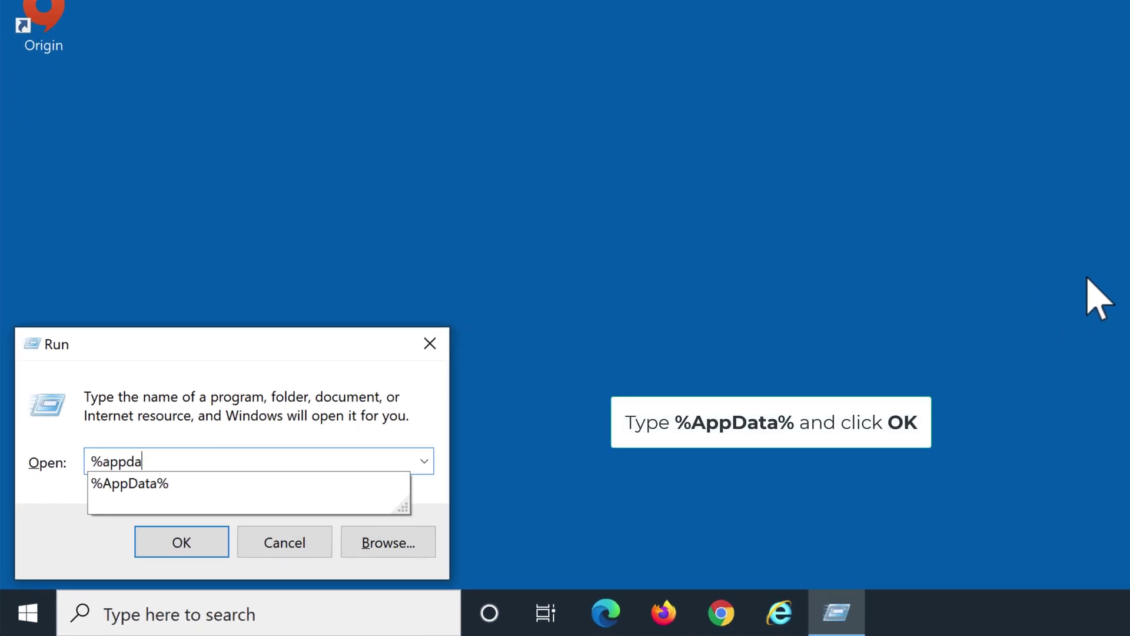
{"action": "type", "text": "ta%"}
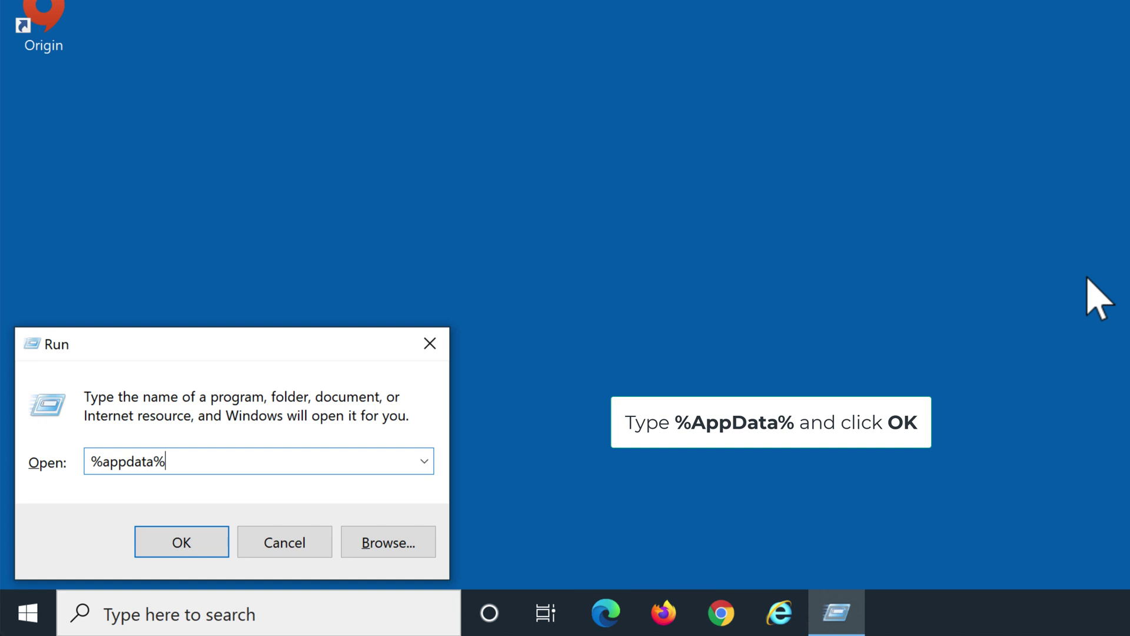
{"action": "left_click", "coordinate": [199, 553]}
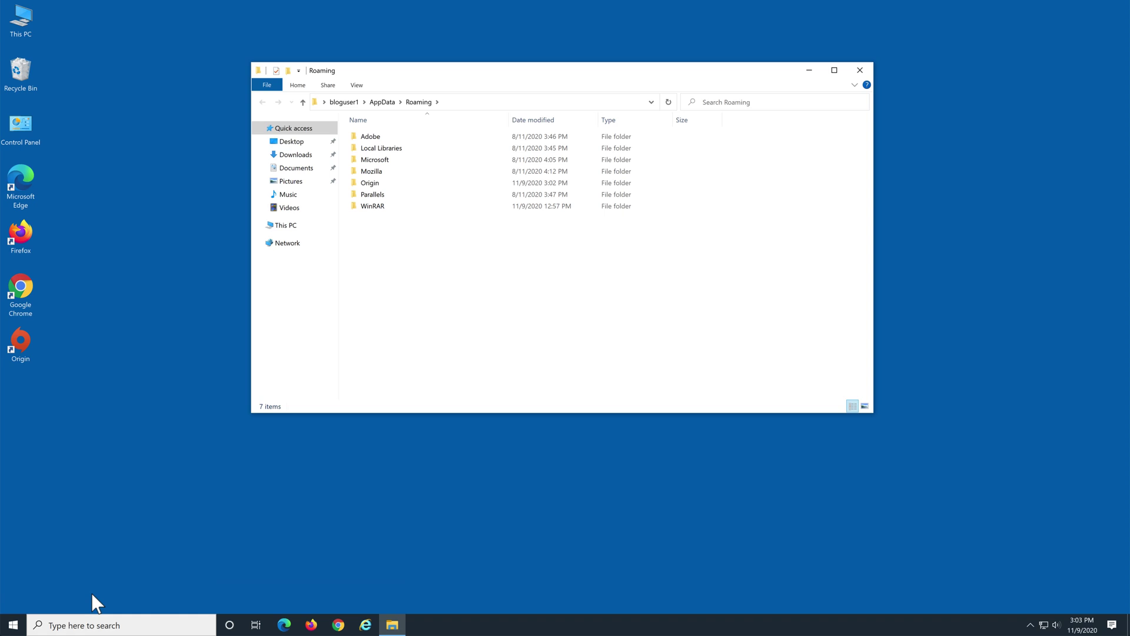
- Delete the Origin folder from AppData\Roaming and AppData\Local, then close Explorer
{"action": "right_click", "coordinate": [373, 185]}
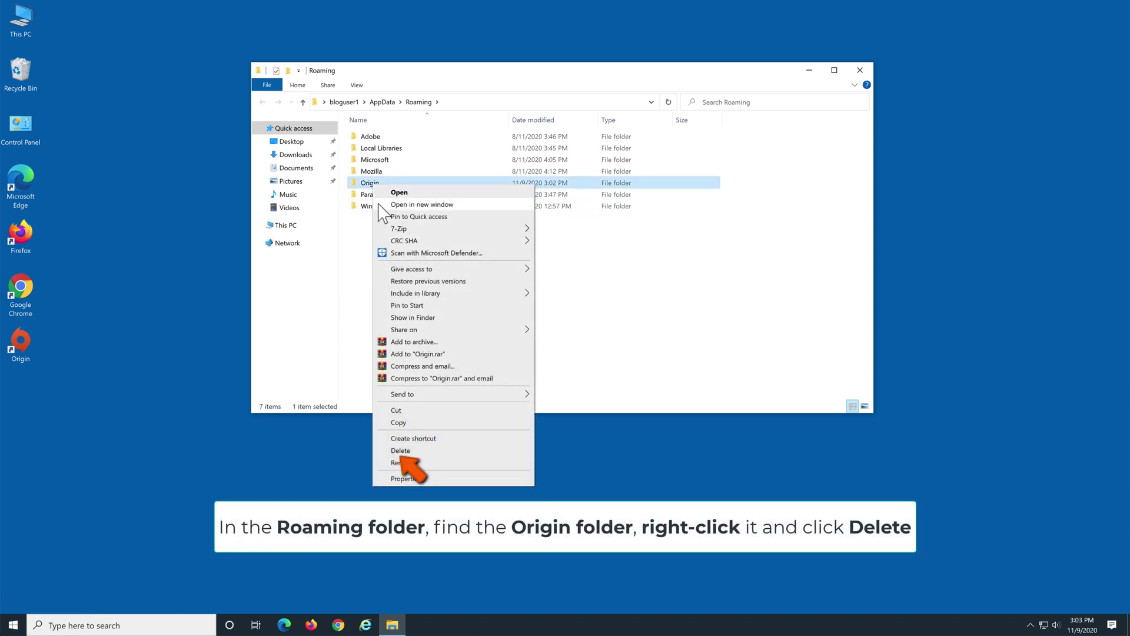
{"action": "left_click", "coordinate": [406, 451]}
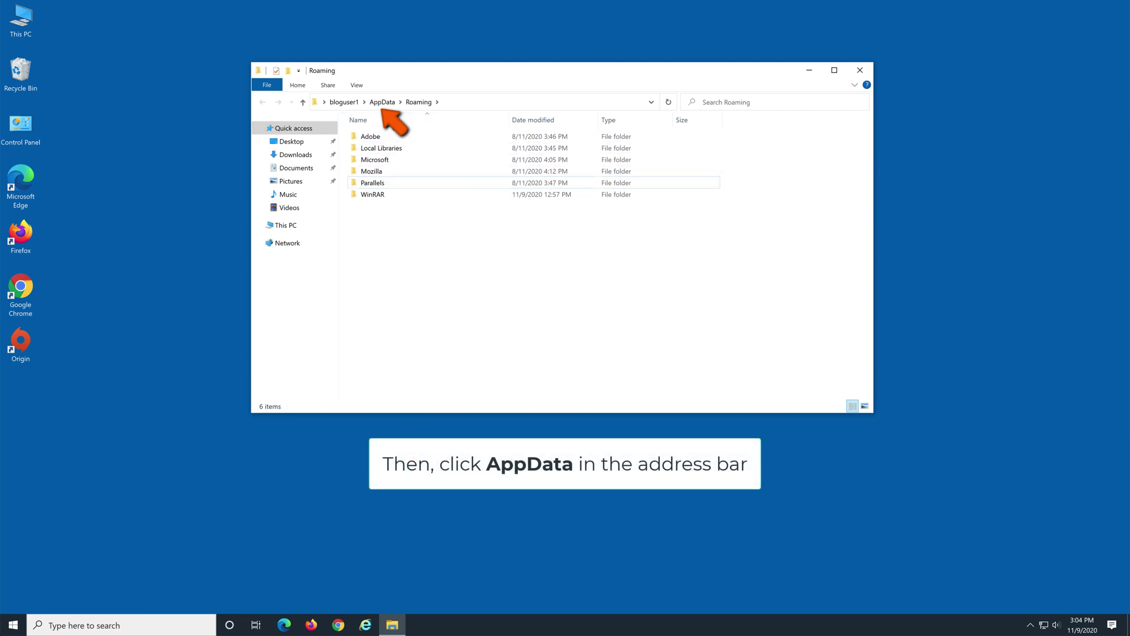
{"action": "left_click", "coordinate": [388, 105]}
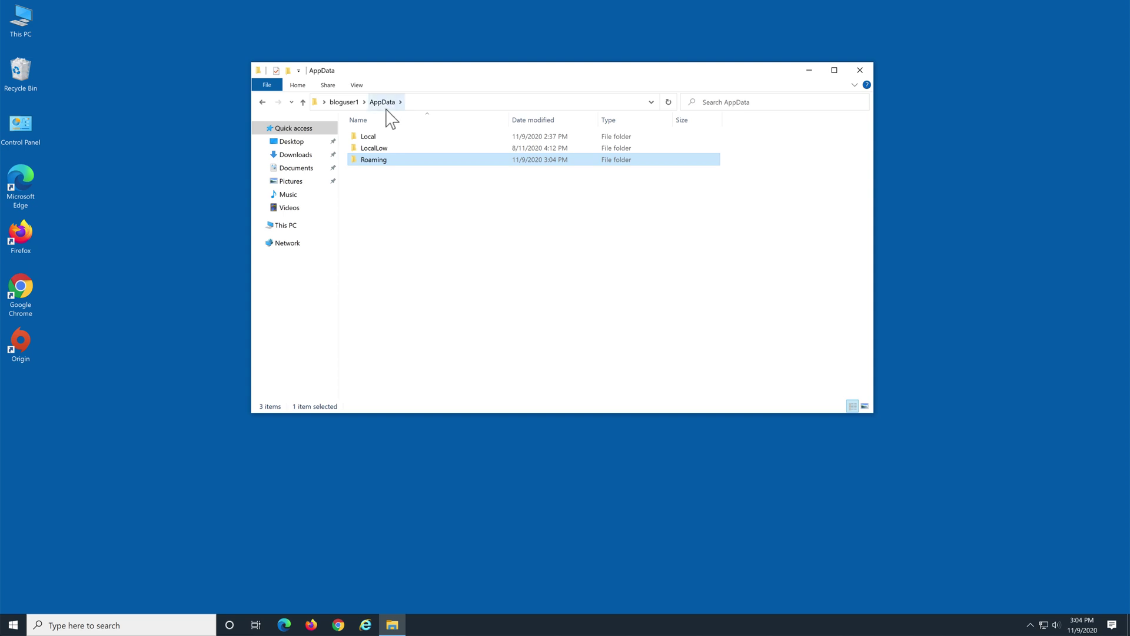
{"action": "double_click", "coordinate": [382, 139]}
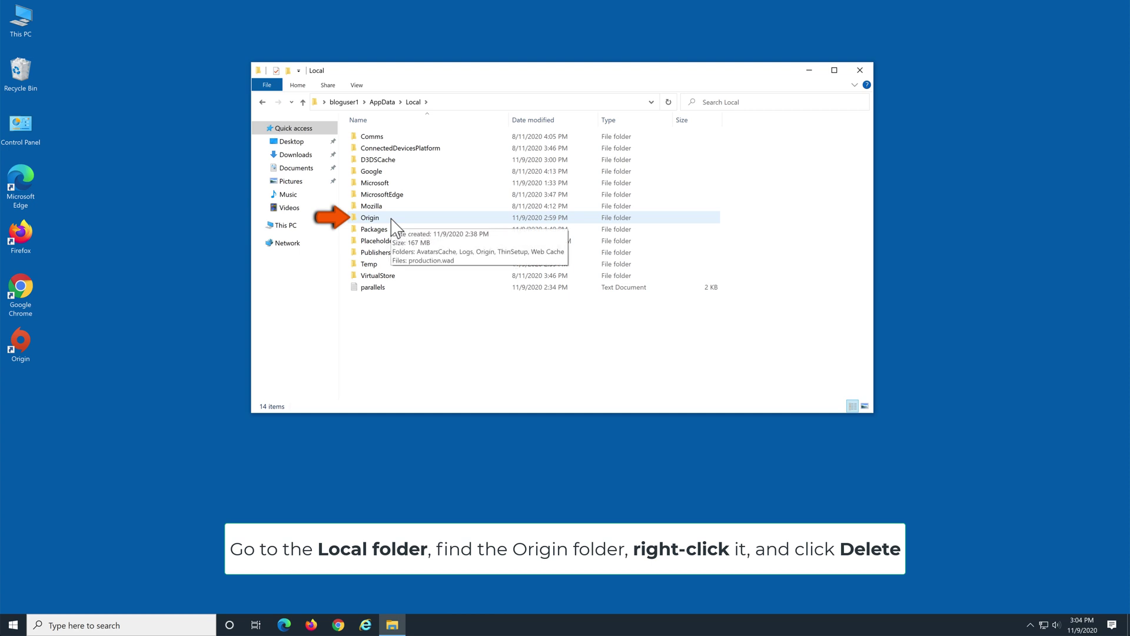
{"action": "right_click", "coordinate": [377, 216]}
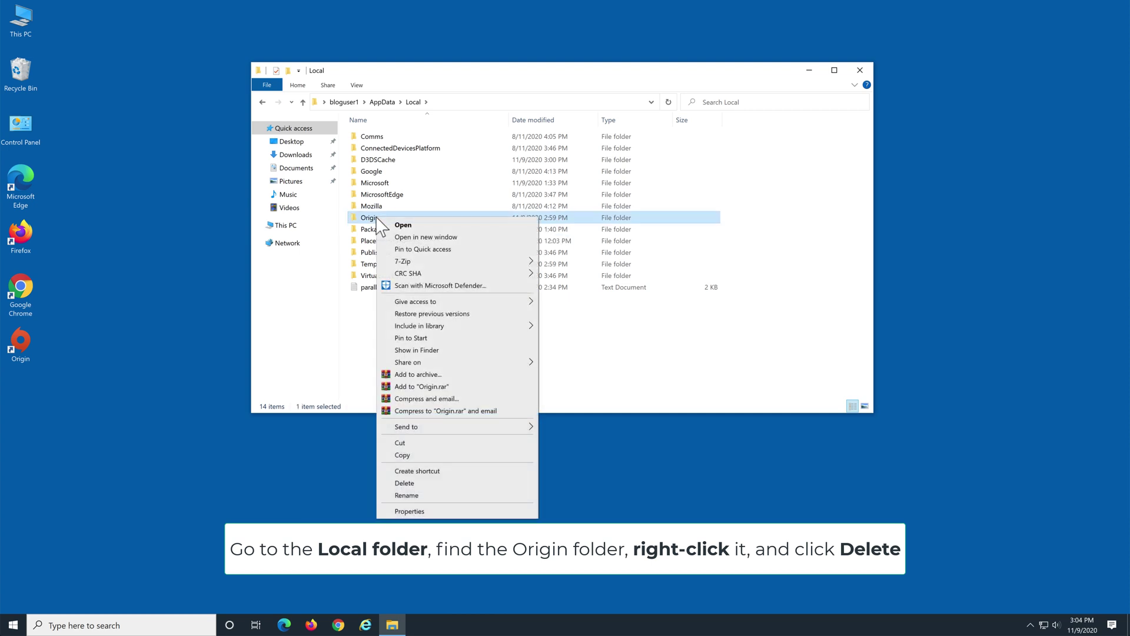
{"action": "left_click", "coordinate": [410, 482]}
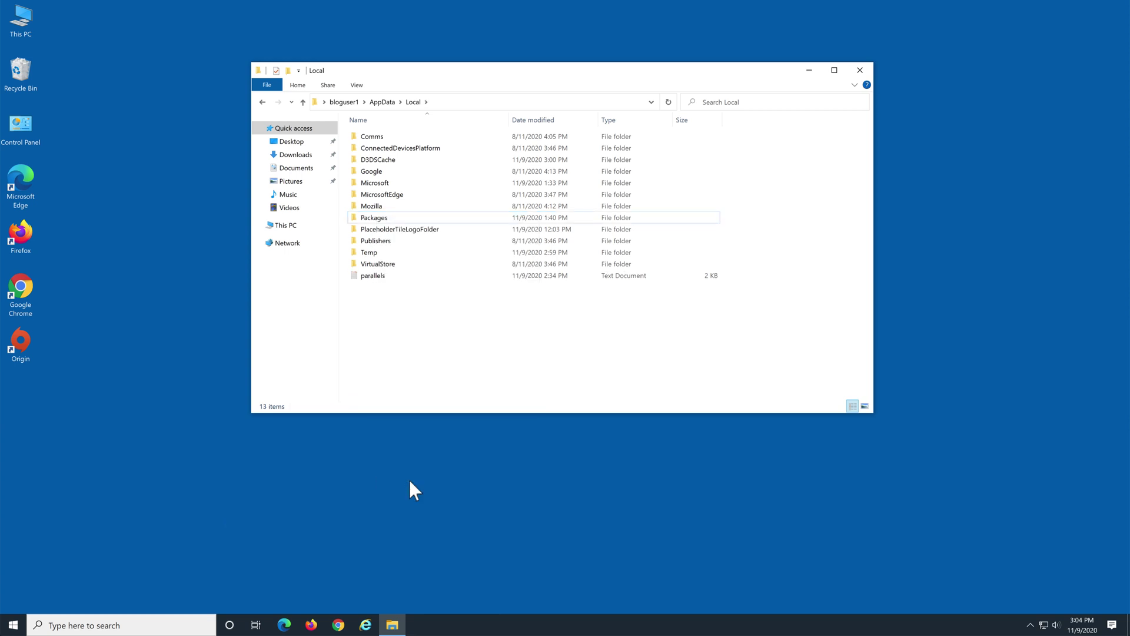
{"action": "left_click", "coordinate": [860, 70]}
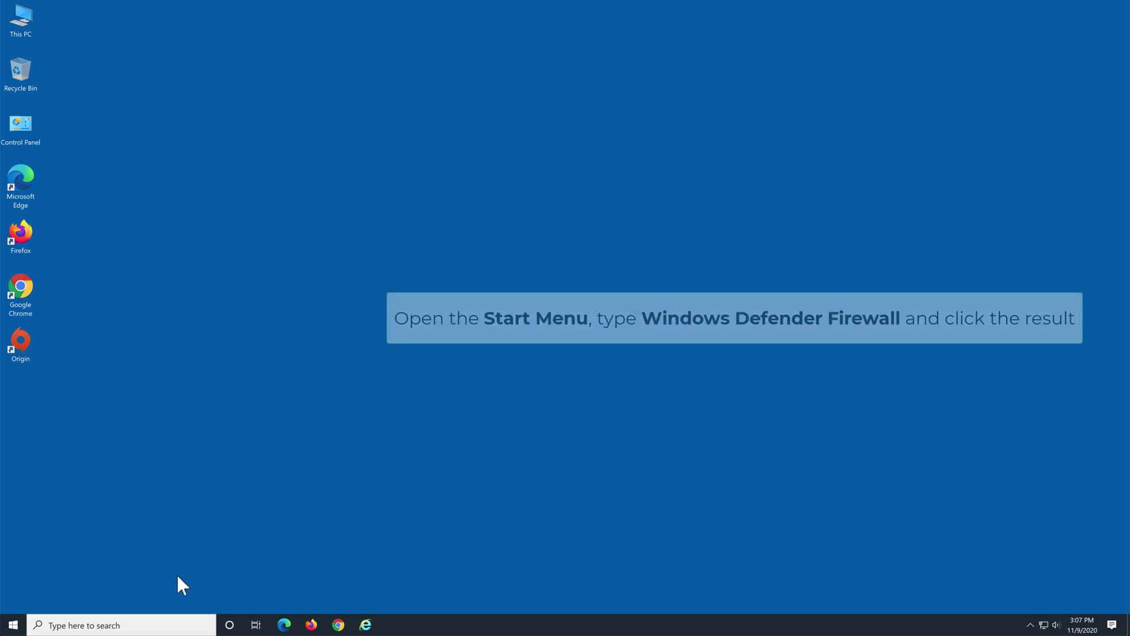
- Search the Start menu for 'windows defender firewall'
{"action": "left_click", "coordinate": [13, 625]}
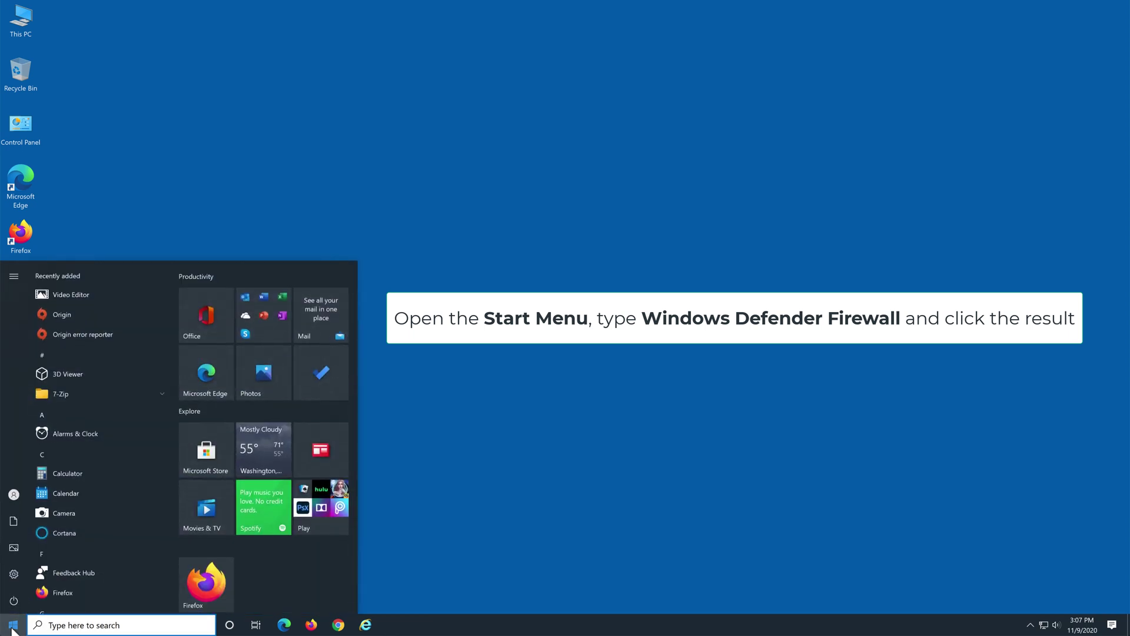
{"action": "type", "text": "windows defende"}
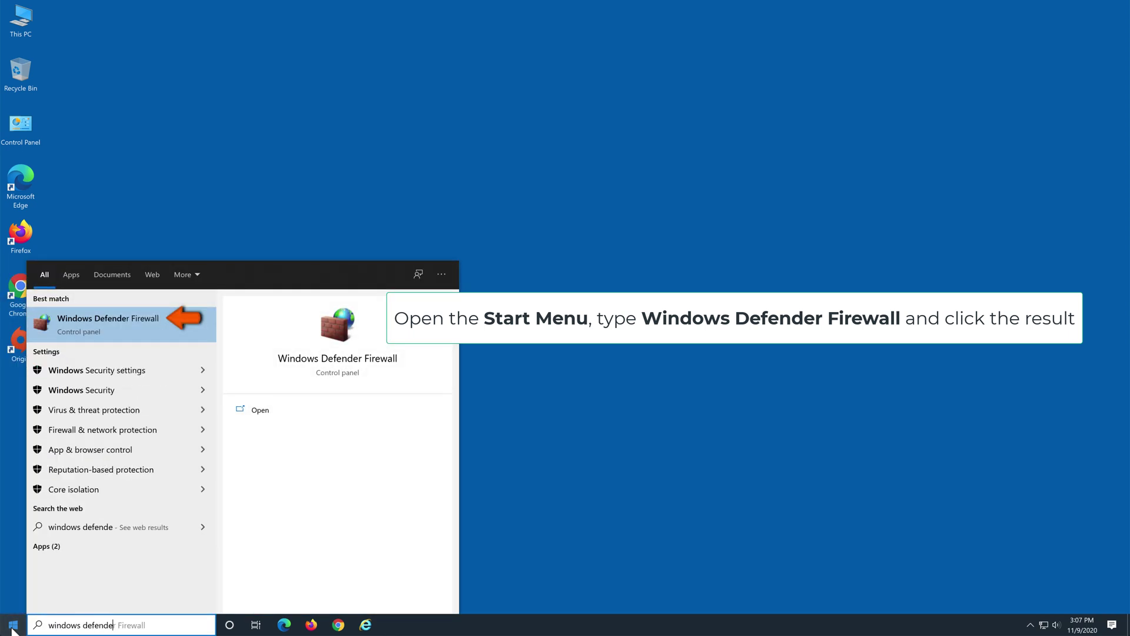
{"action": "type", "text": "r firewall"}
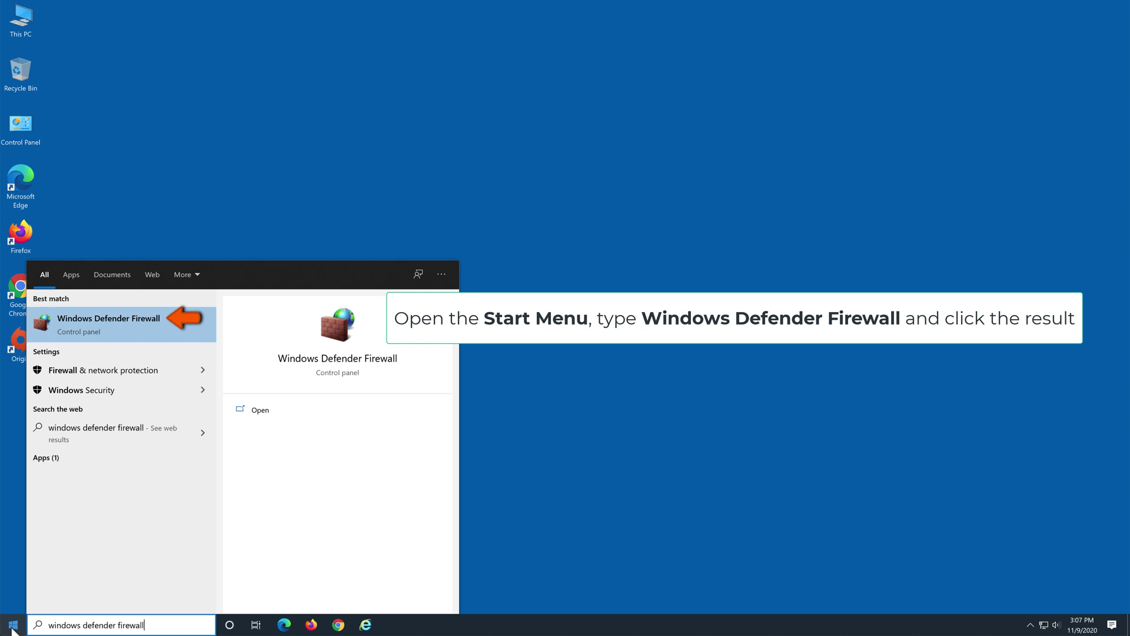
- Turn Windows Defender Firewall off for private and public networks and close its window
{"action": "left_click", "coordinate": [142, 329]}
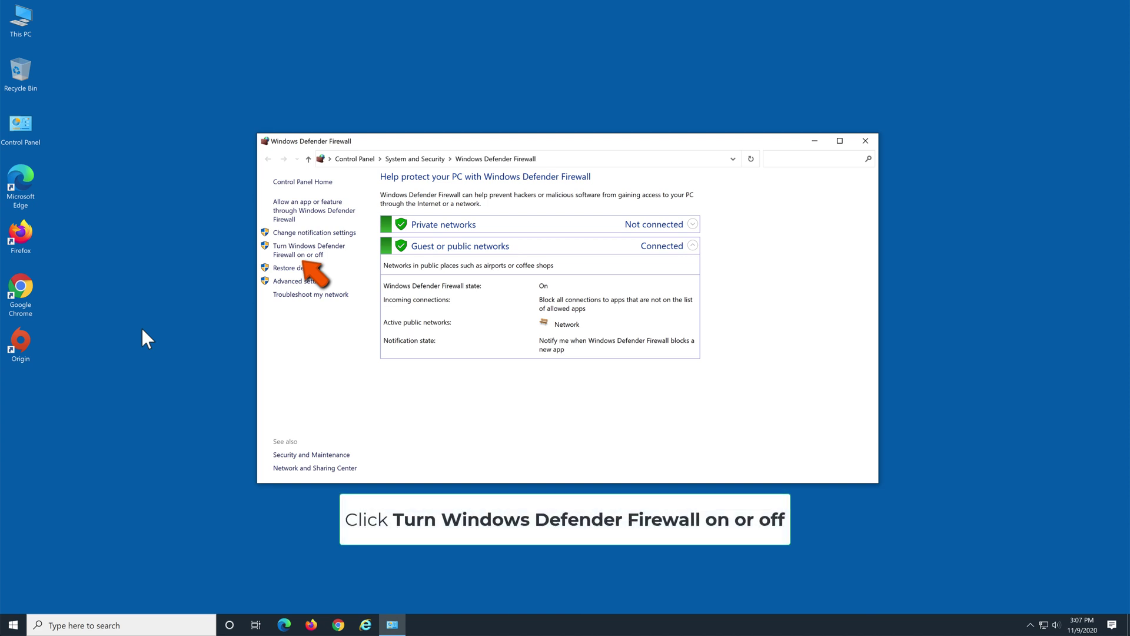
{"action": "left_click", "coordinate": [290, 255]}
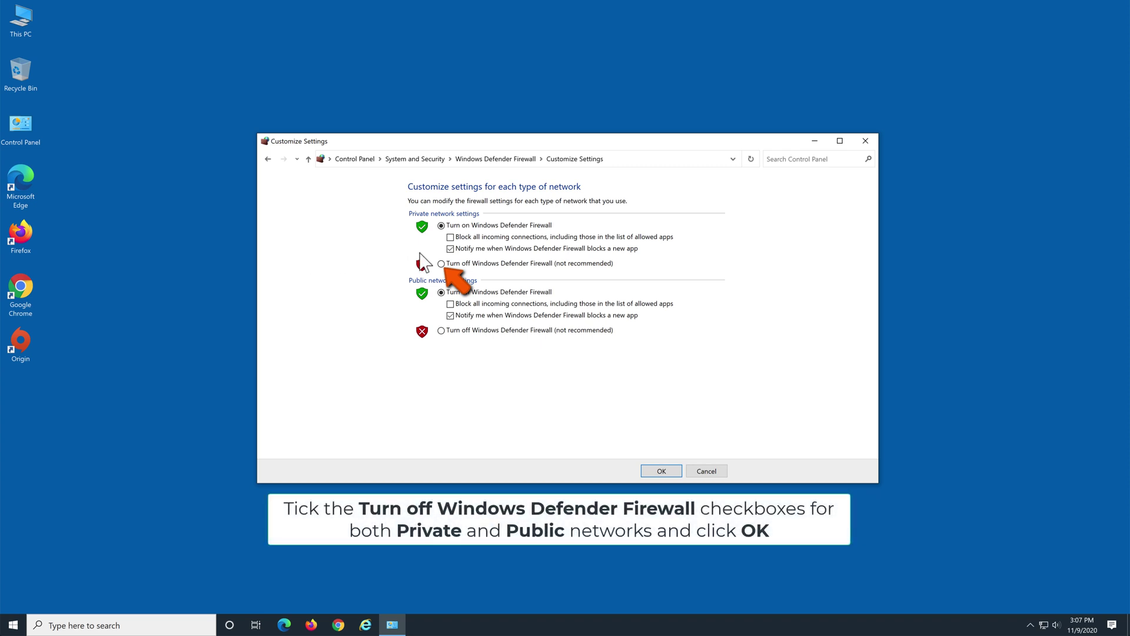
{"action": "left_click", "coordinate": [441, 264]}
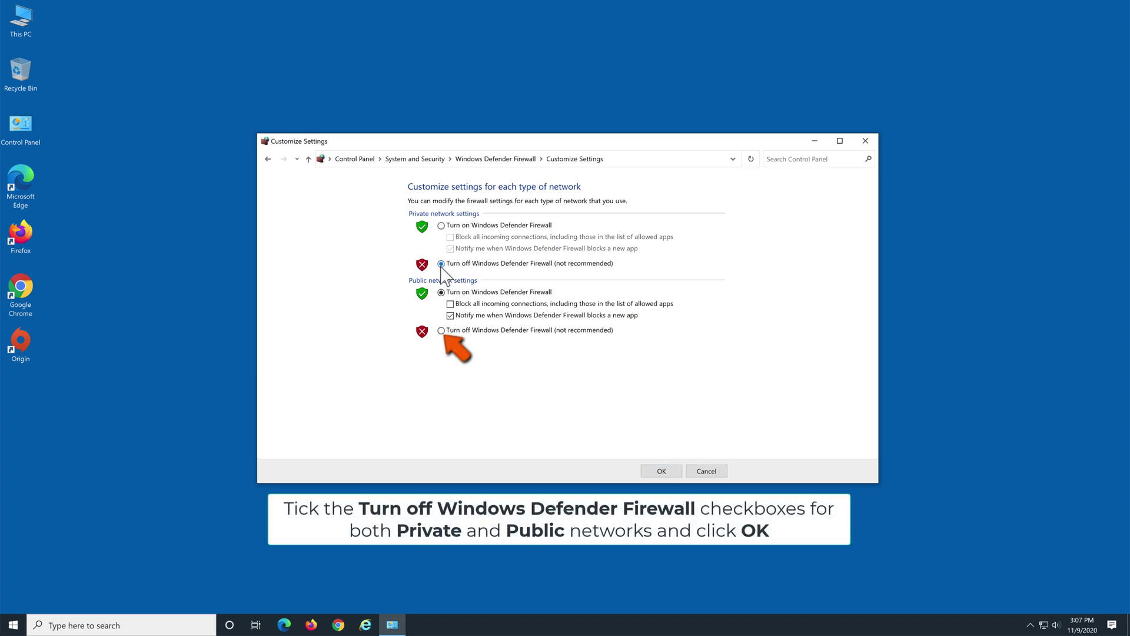
{"action": "left_click", "coordinate": [442, 330]}
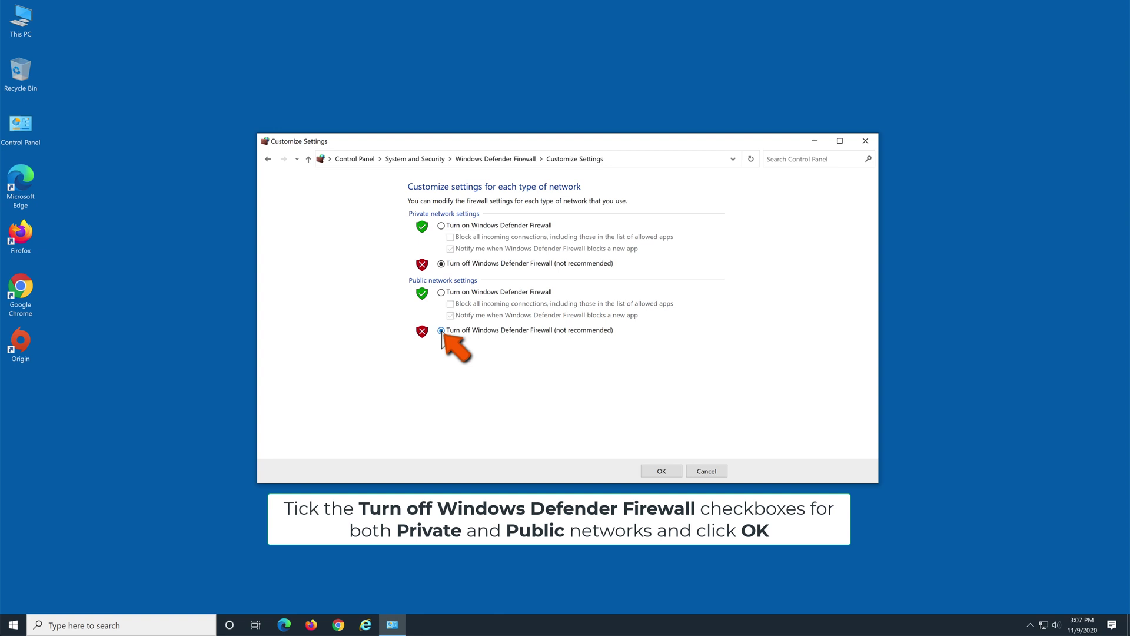
{"action": "left_click", "coordinate": [661, 471]}
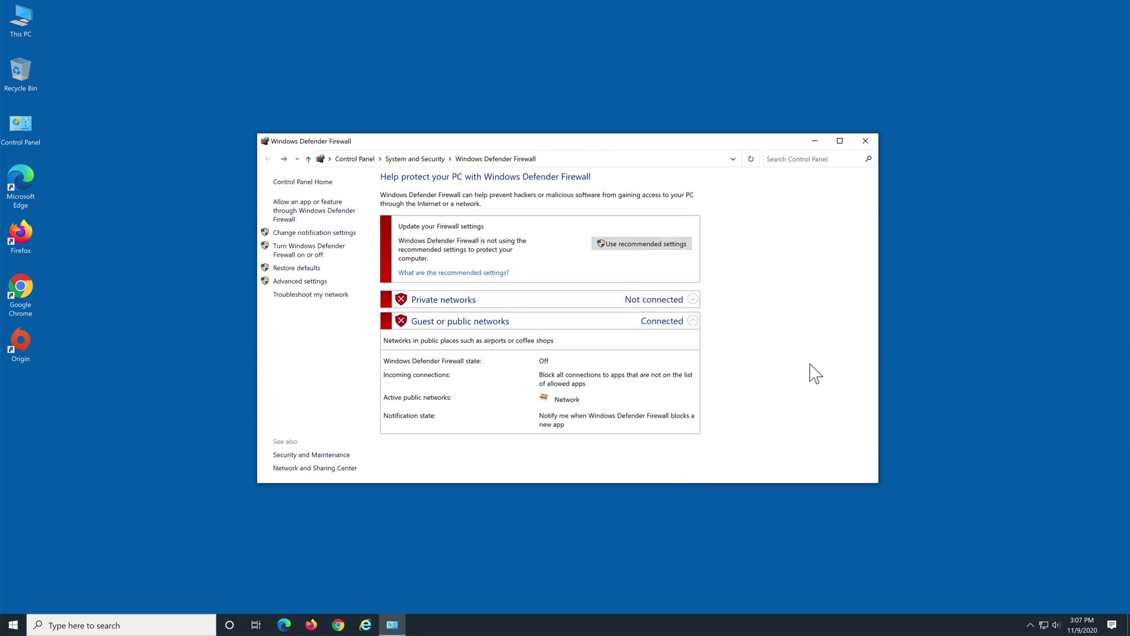
{"action": "left_click", "coordinate": [866, 140]}
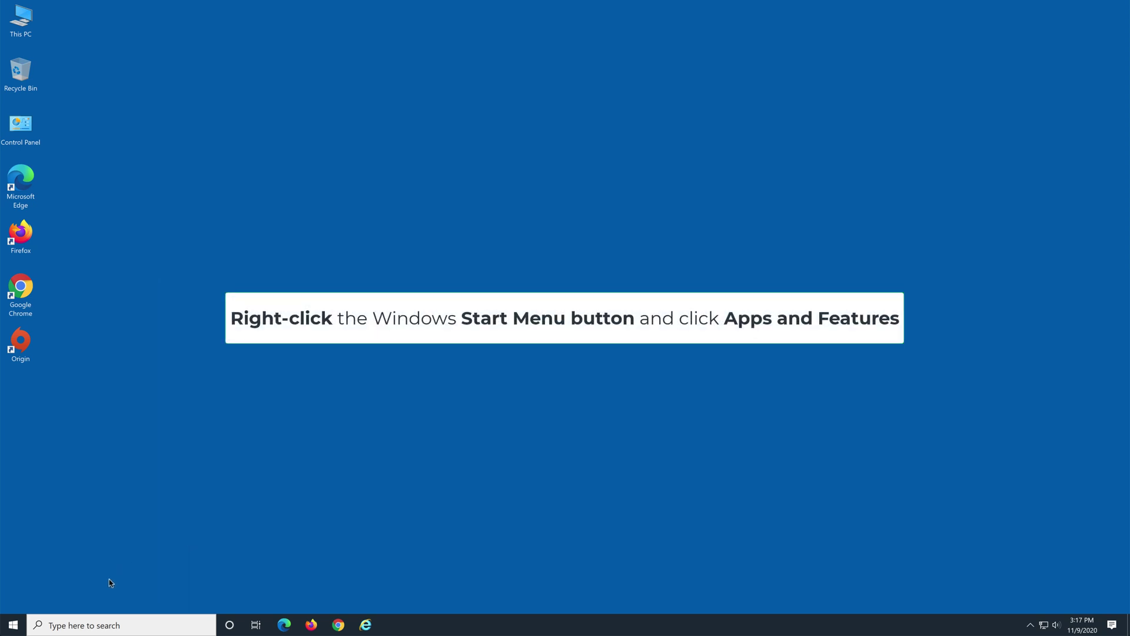
- Open Apps and Features from the Start right-click menu and scroll to Origin
{"action": "right_click", "coordinate": [14, 628]}
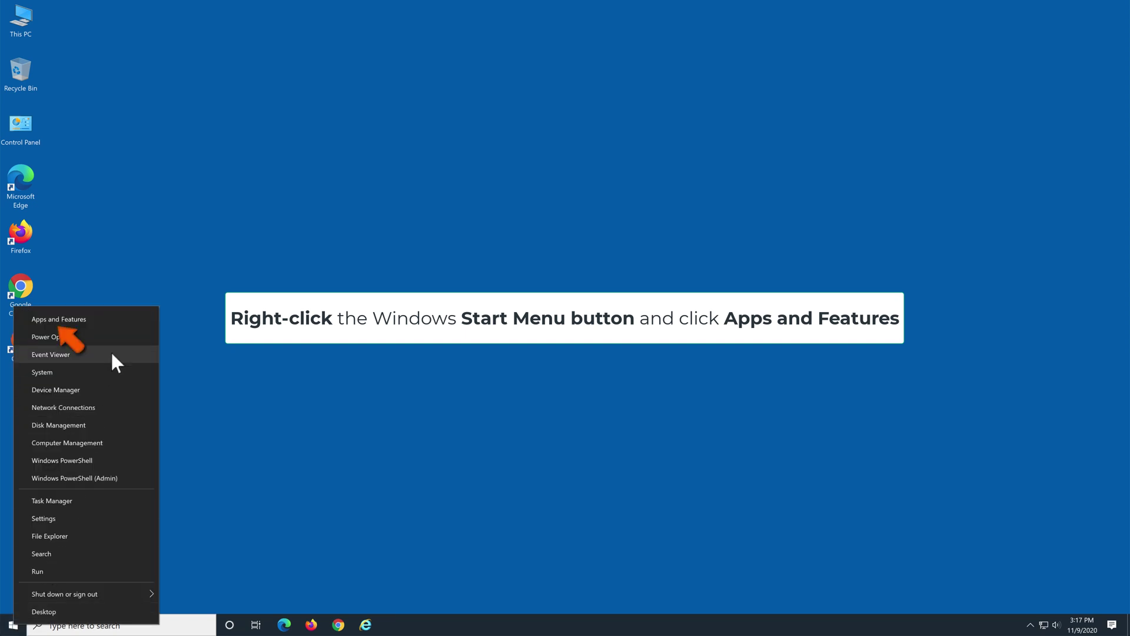
{"action": "left_click", "coordinate": [116, 321]}
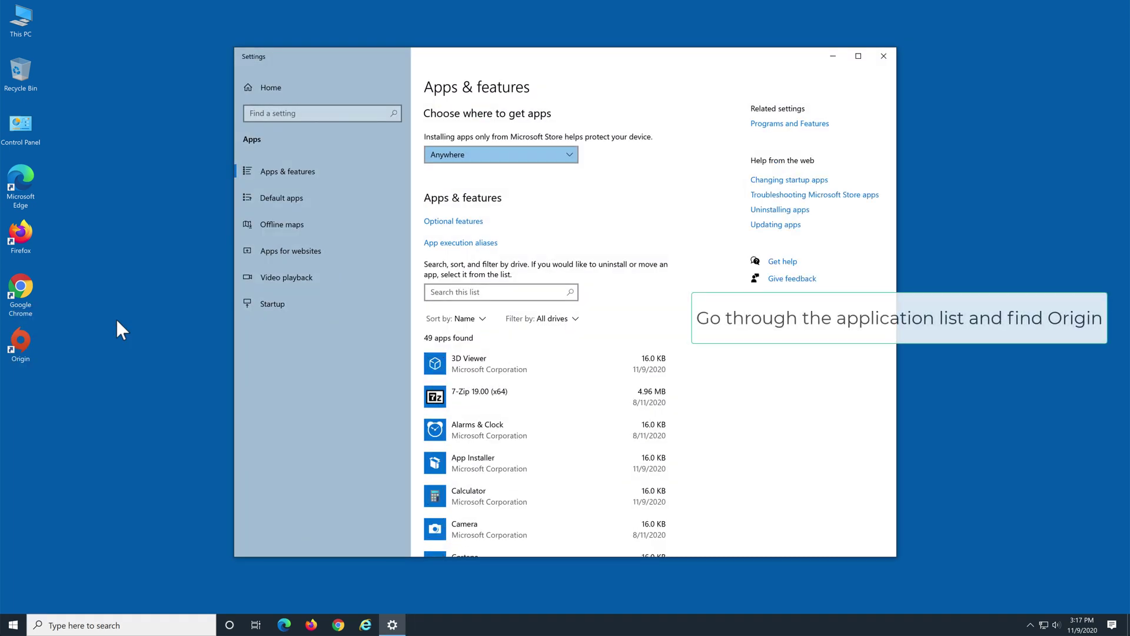
{"action": "scroll", "coordinate": [562, 392], "scroll_direction": "down", "scroll_amount": 8}
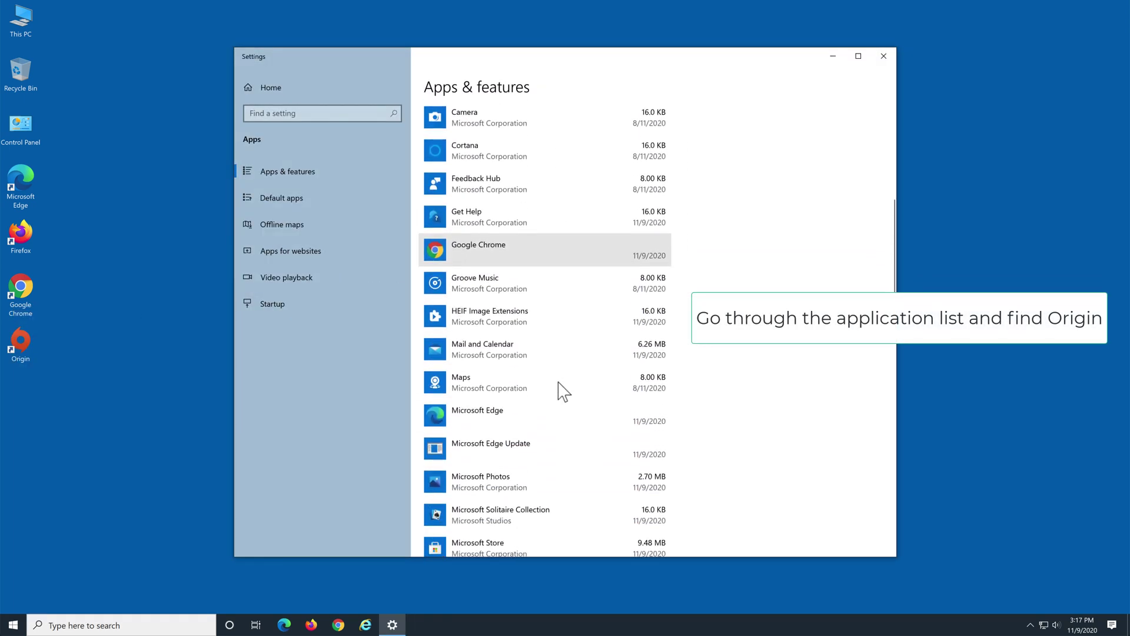
{"action": "scroll", "coordinate": [563, 392], "scroll_direction": "down", "scroll_amount": 8}
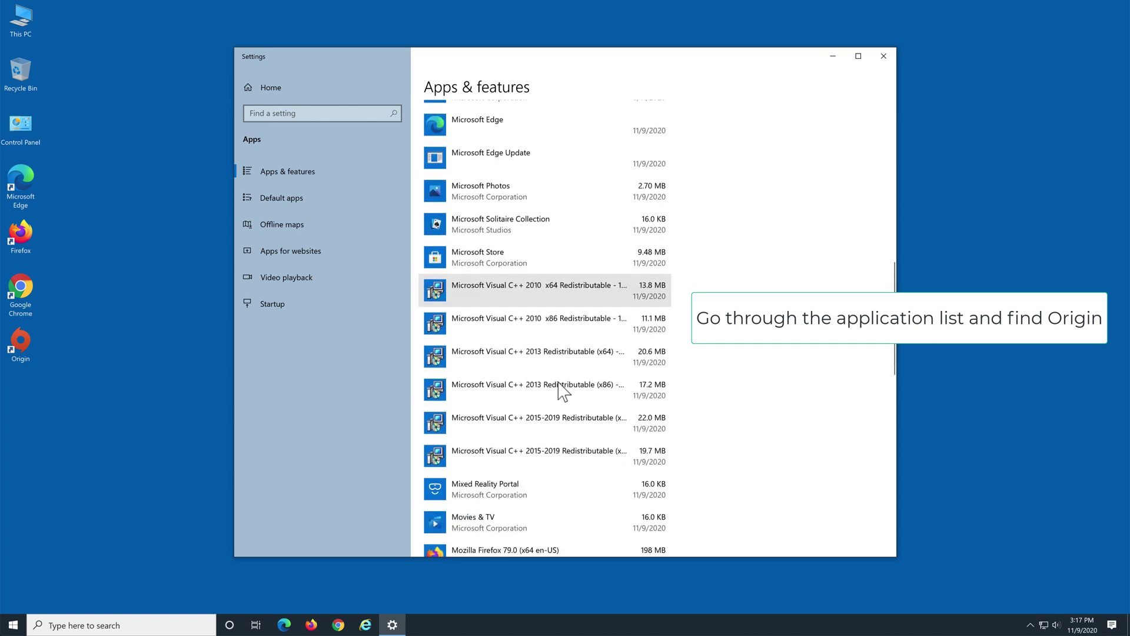
{"action": "scroll", "coordinate": [562, 391], "scroll_direction": "down", "scroll_amount": 2}
{"action": "scroll", "coordinate": [560, 391], "scroll_direction": "up", "scroll_amount": 2}
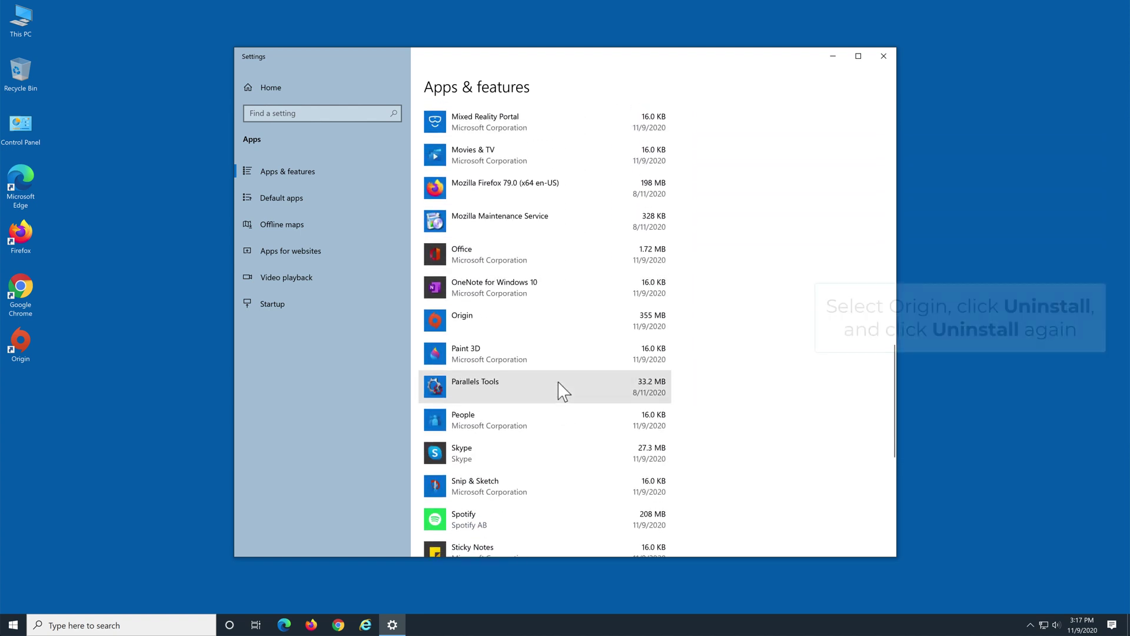
- Uninstall Origin through its uninstall wizard, then close Settings
{"action": "left_click", "coordinate": [519, 334]}
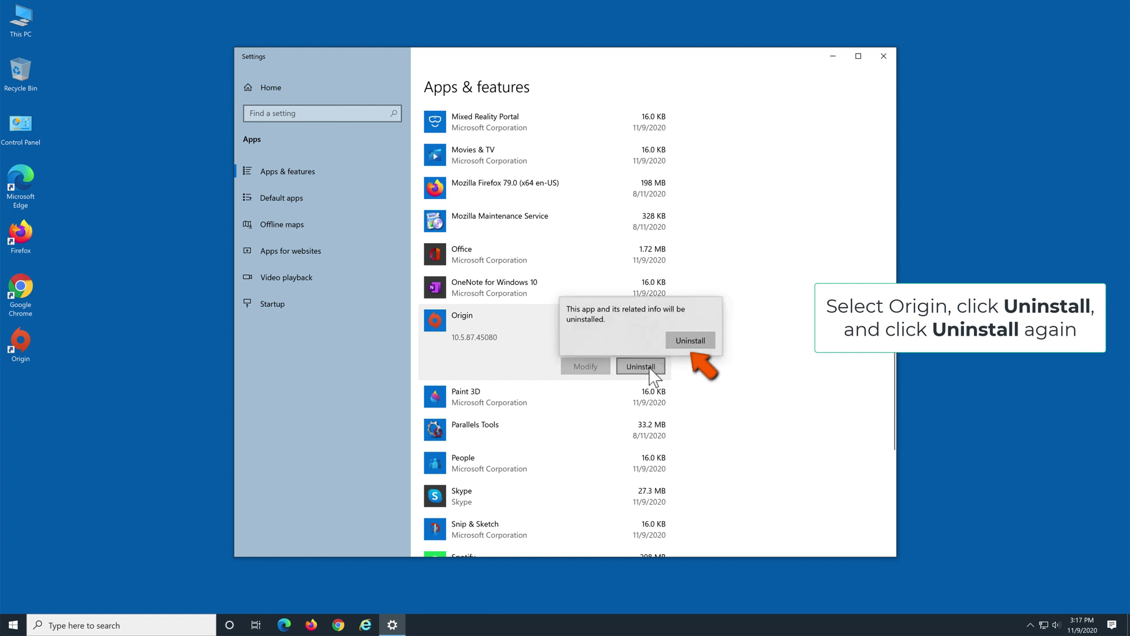
{"action": "left_click", "coordinate": [692, 341]}
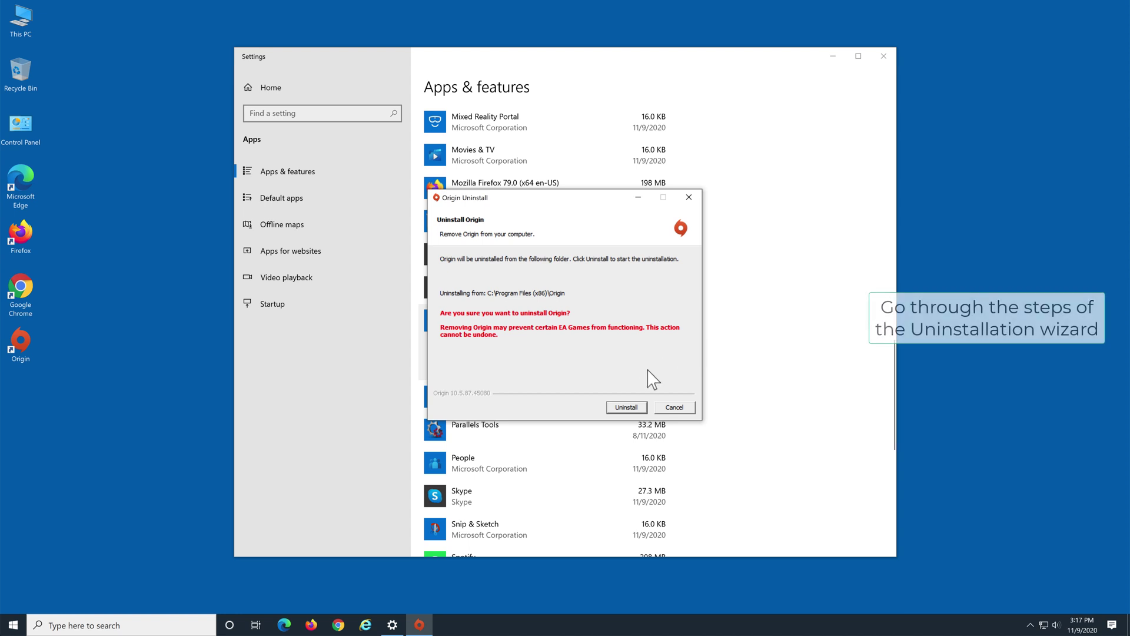
{"action": "left_click", "coordinate": [626, 407]}
{"action": "left_click", "coordinate": [626, 407]}
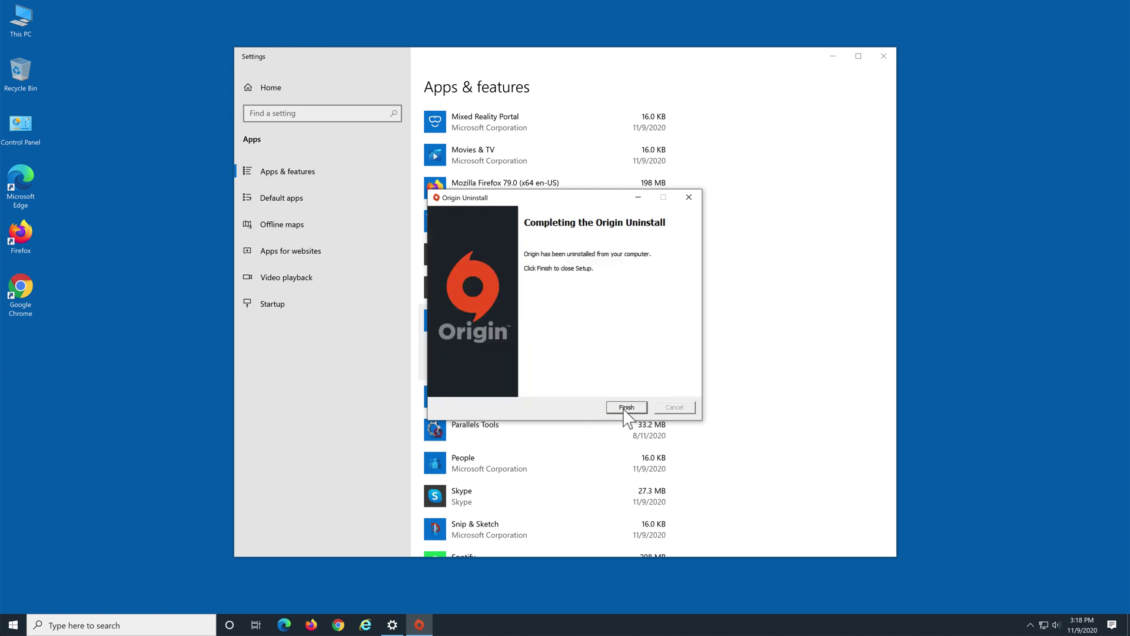
{"action": "left_click", "coordinate": [624, 409]}
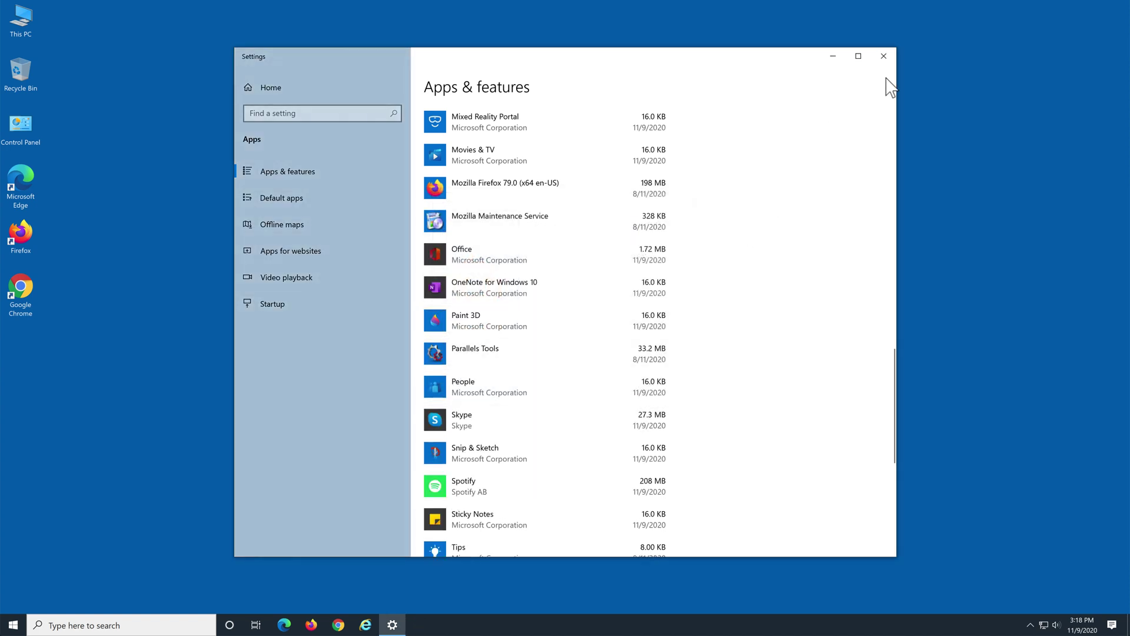
{"action": "left_click", "coordinate": [883, 56]}
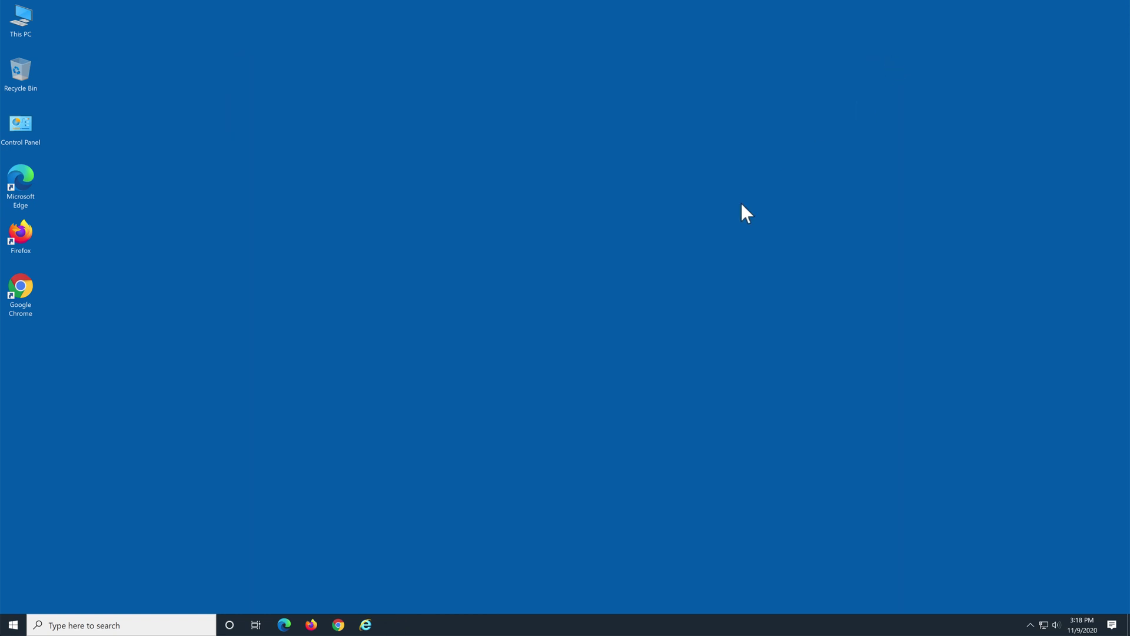
{"action": "left_click", "coordinate": [282, 626]}
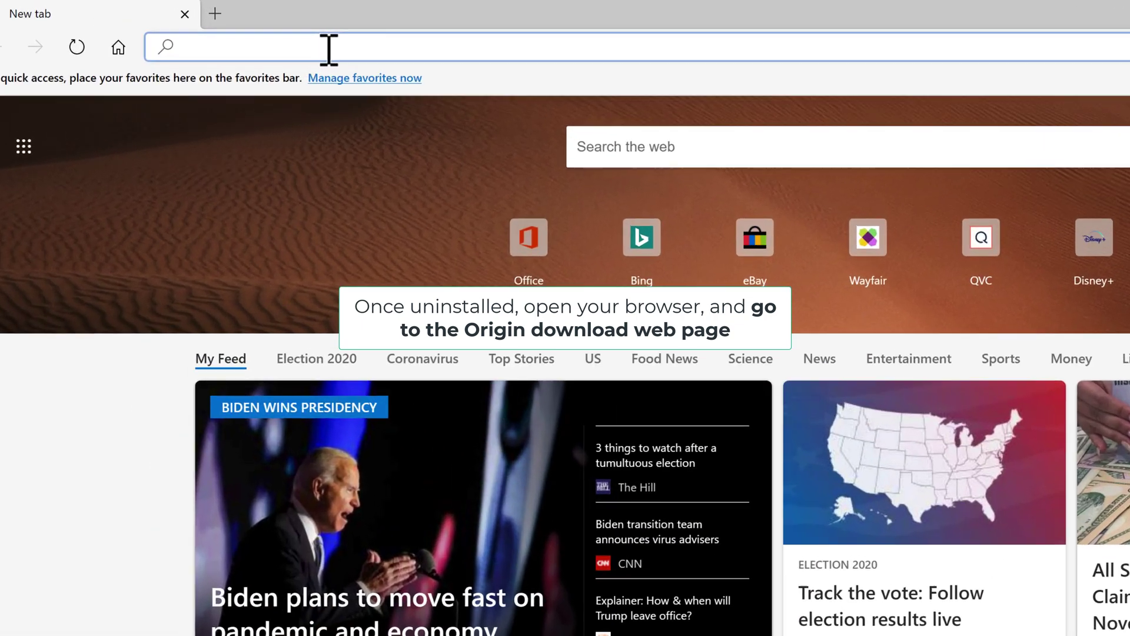
{"action": "type", "text": "www.origin.c"}
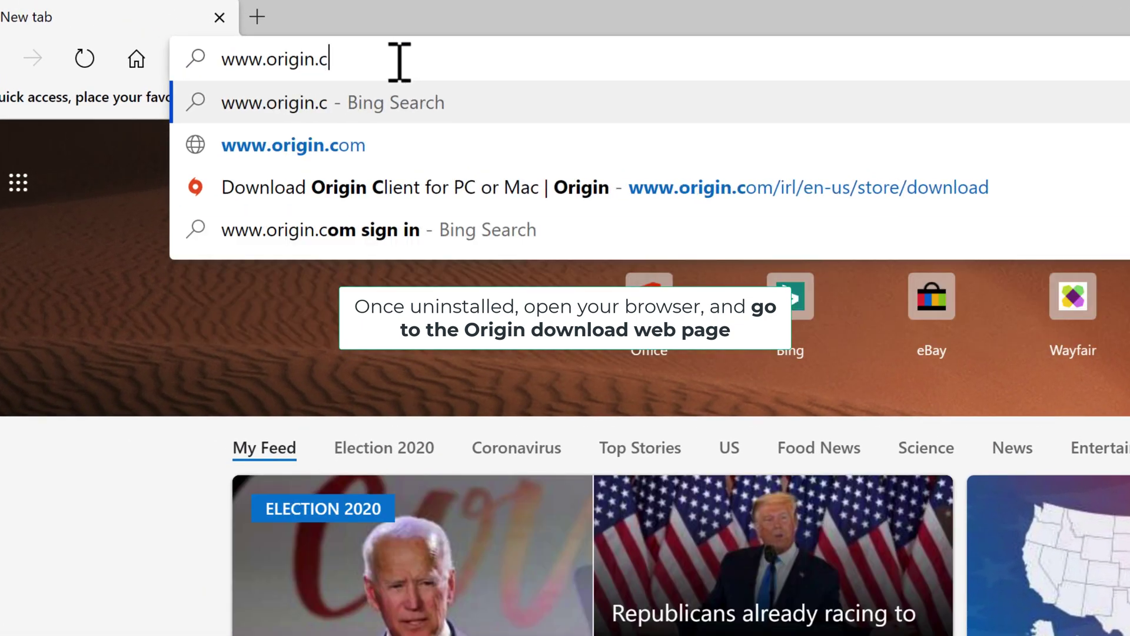
{"action": "type", "text": "om/irl/en"}
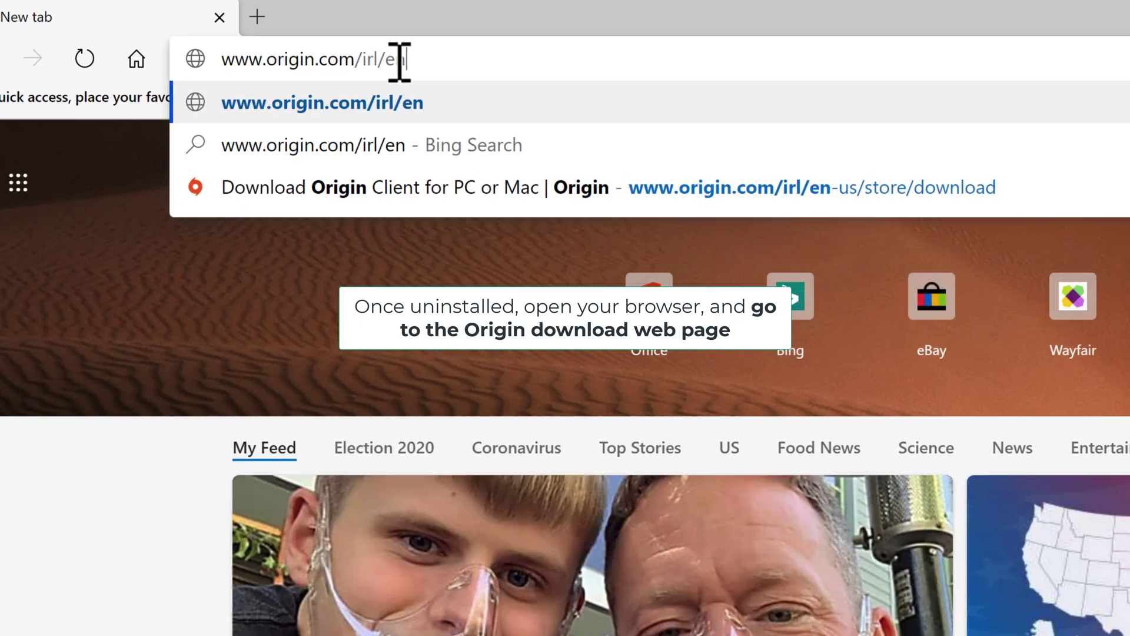
{"action": "type", "text": "-us/store/download"}
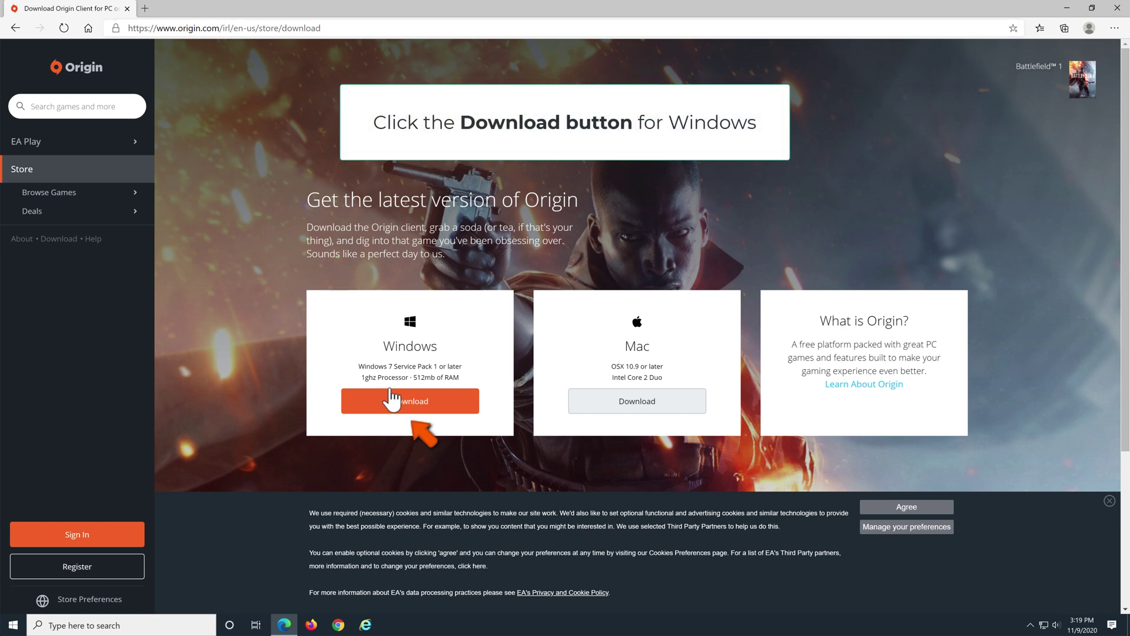
- Download the Windows OriginThinSetup.exe (62,153 KB) and show it in the Downloads folder
{"action": "left_click", "coordinate": [412, 406]}
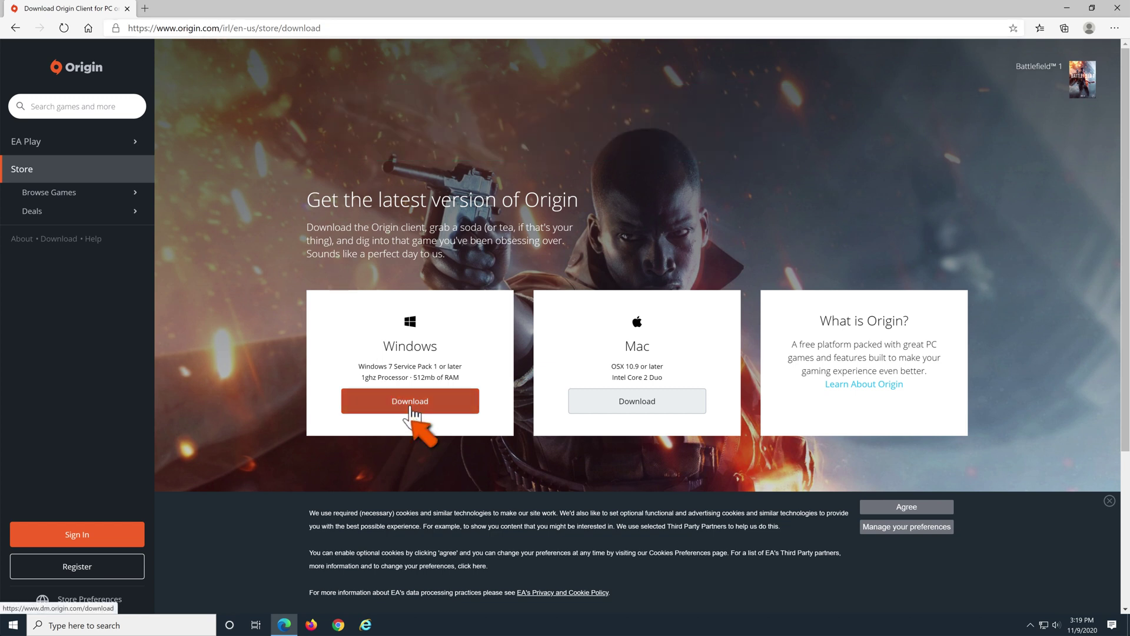
{"action": "left_click", "coordinate": [412, 407]}
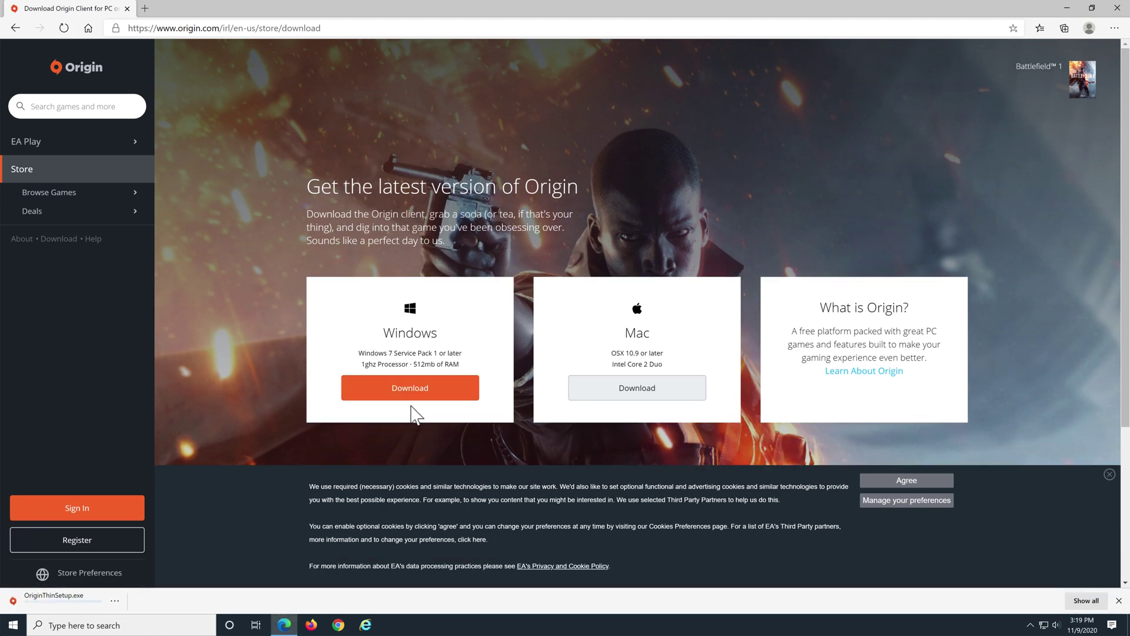
{"action": "left_click", "coordinate": [115, 601]}
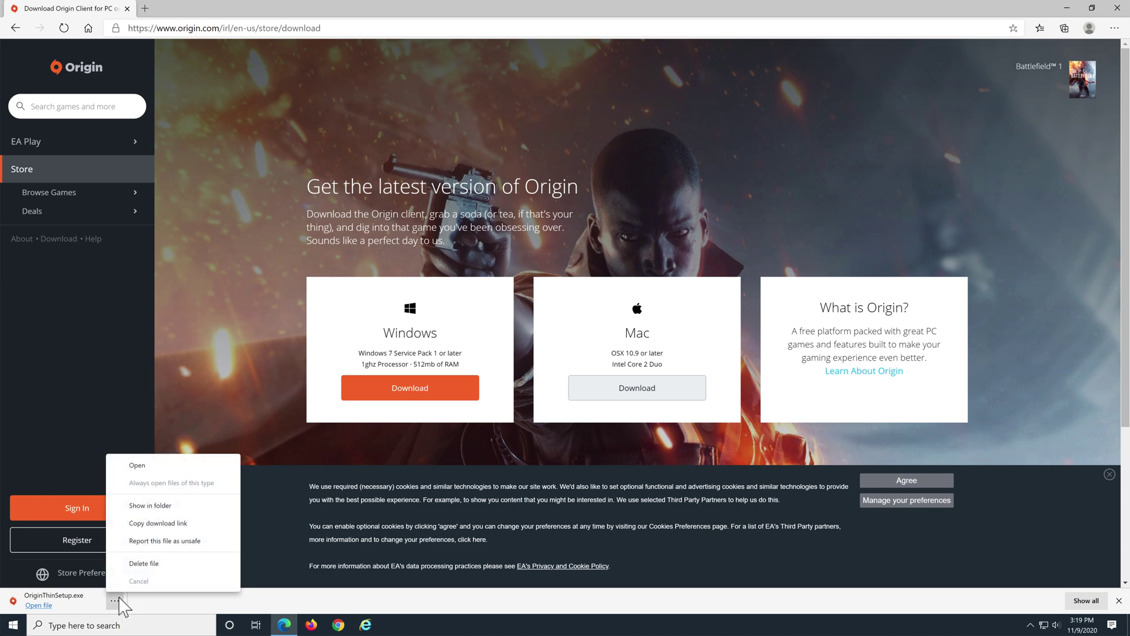
{"action": "left_click", "coordinate": [154, 507]}
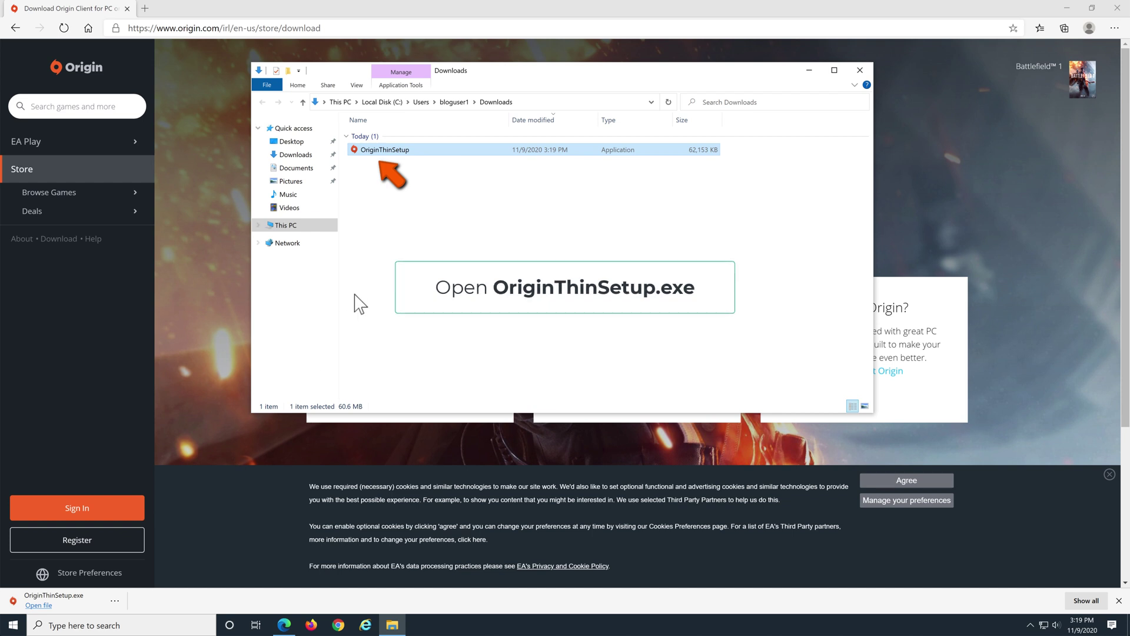
- Run OriginThinSetup and choose Install Origin to reach the install location options
{"action": "double_click", "coordinate": [393, 151]}
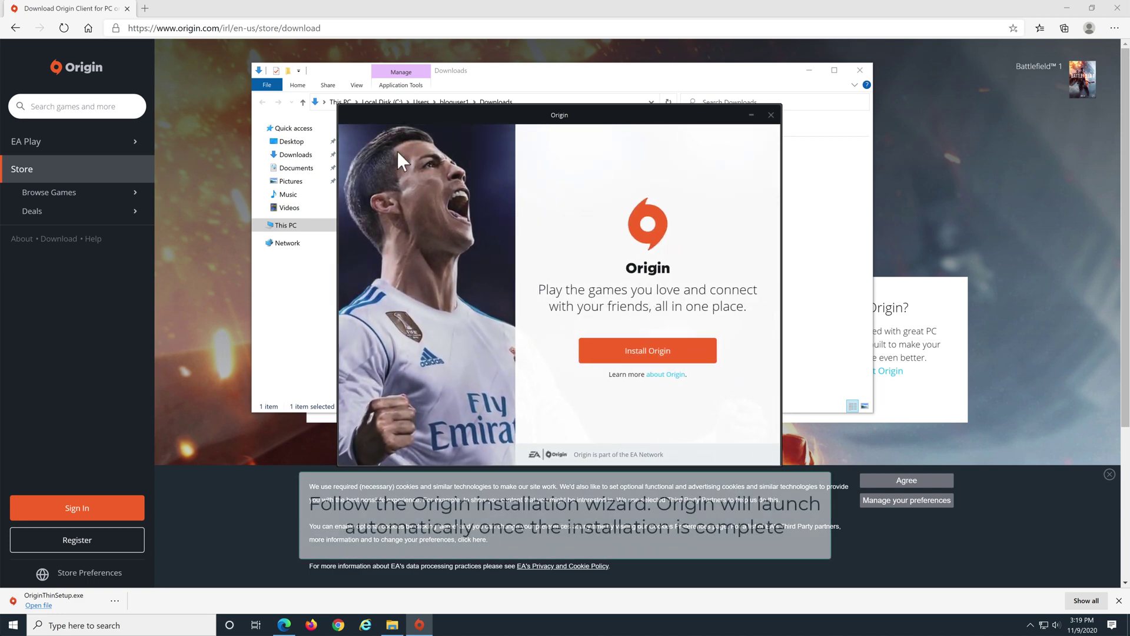
{"action": "left_click", "coordinate": [638, 353]}
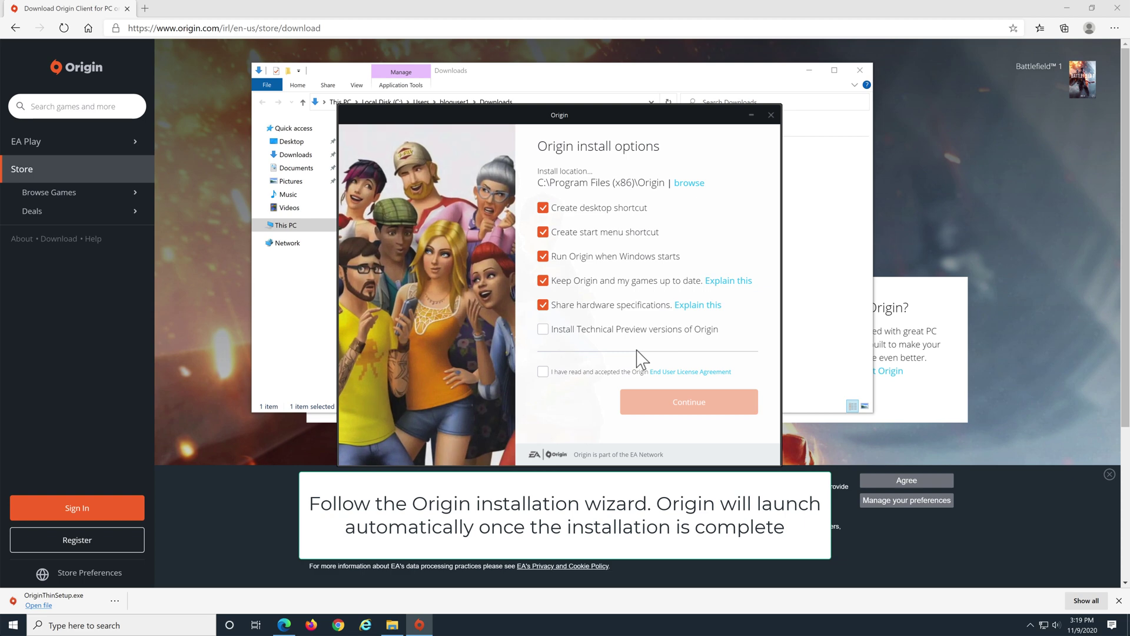